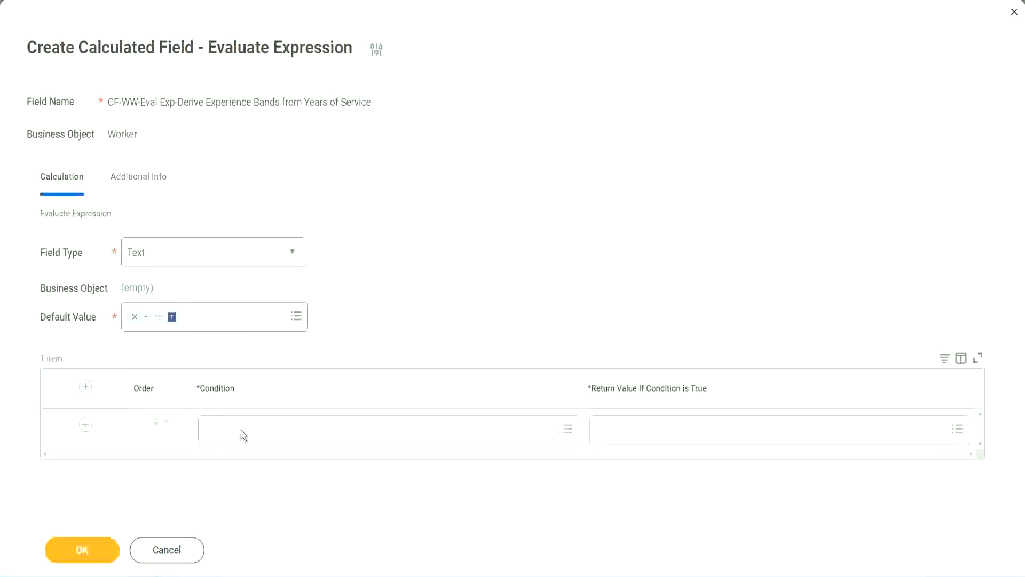
- Copy the Field 1 name from the Notepad++ notes and set the first condition to CF-WW-TF-Length of Service between 0 and 7 years
left_click(241, 430)
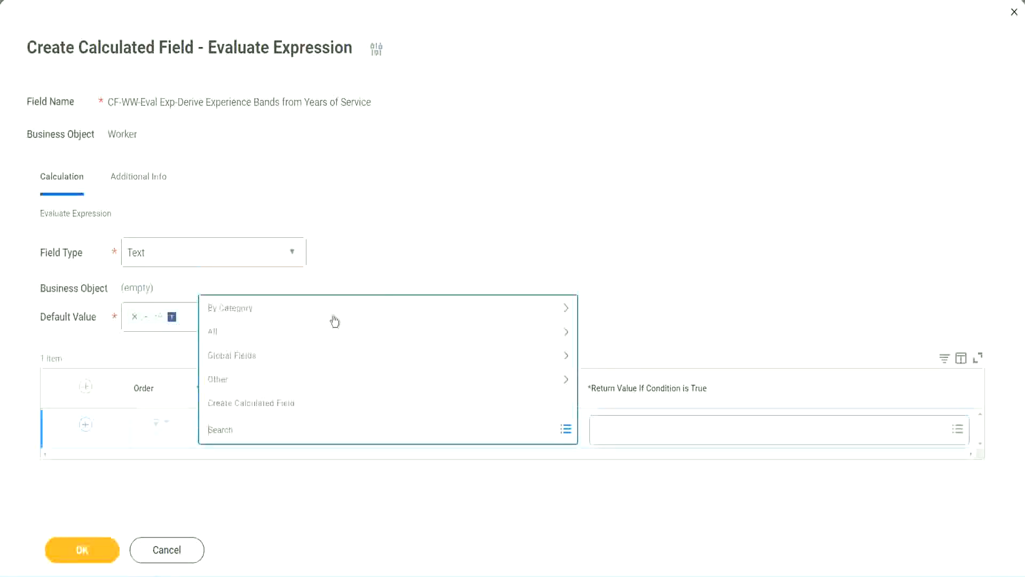
left_click(392, 237)
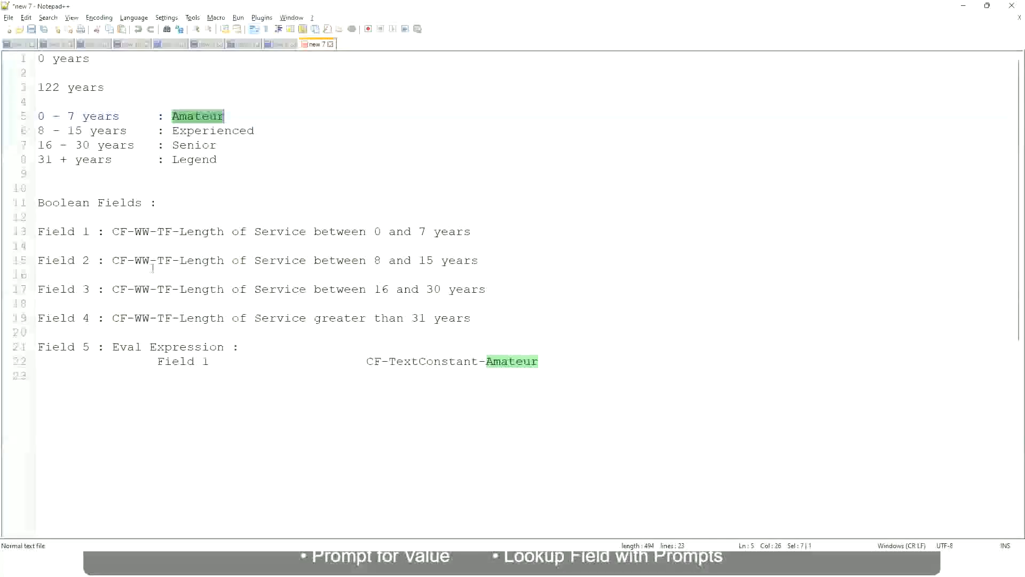
left_click_drag(112, 231, 472, 236)
key("ctrl+c")
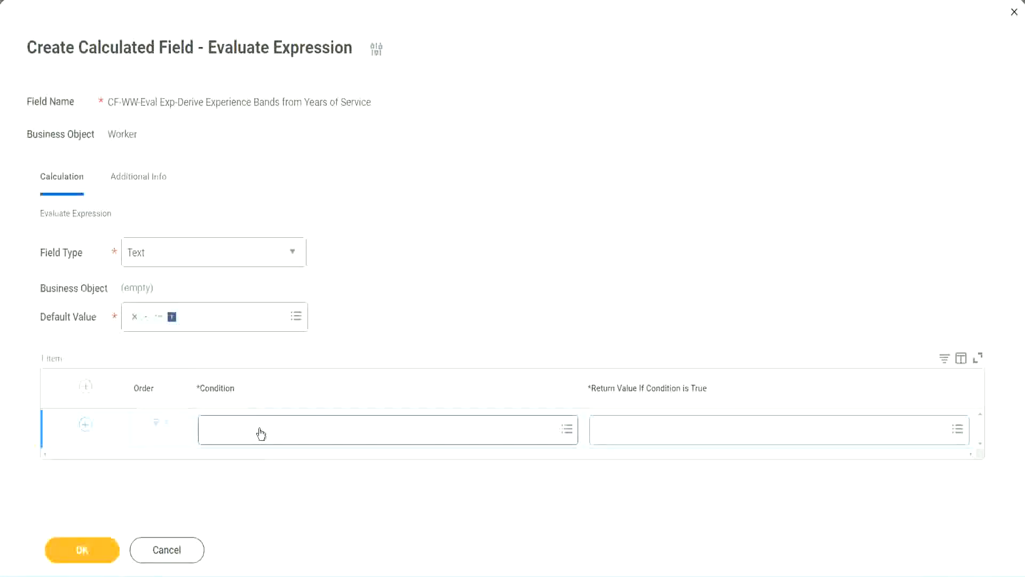
left_click(261, 434)
key("ctrl+v")
key("Return")
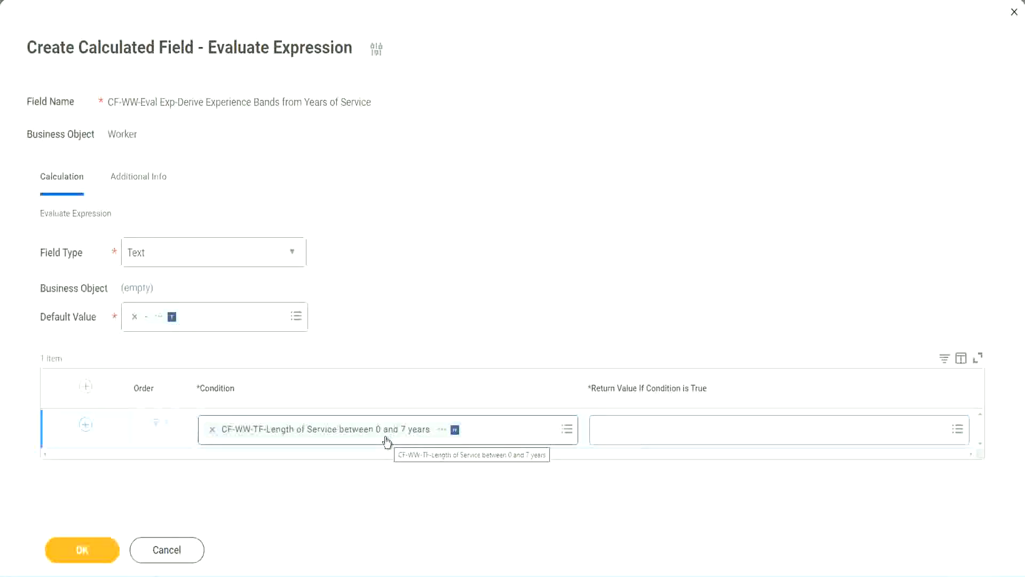
left_click(665, 434)
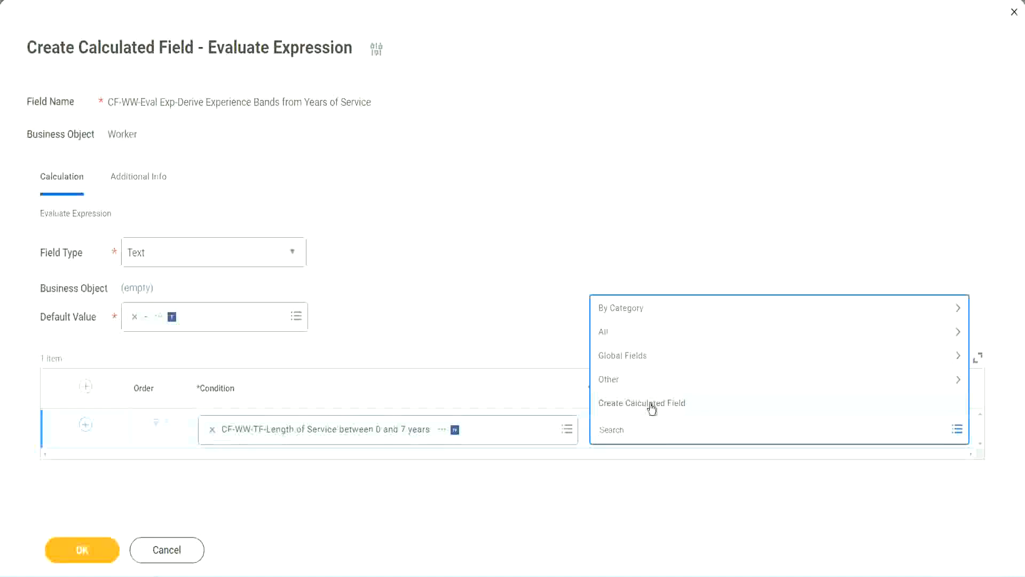
left_click(595, 265)
left_click(616, 430)
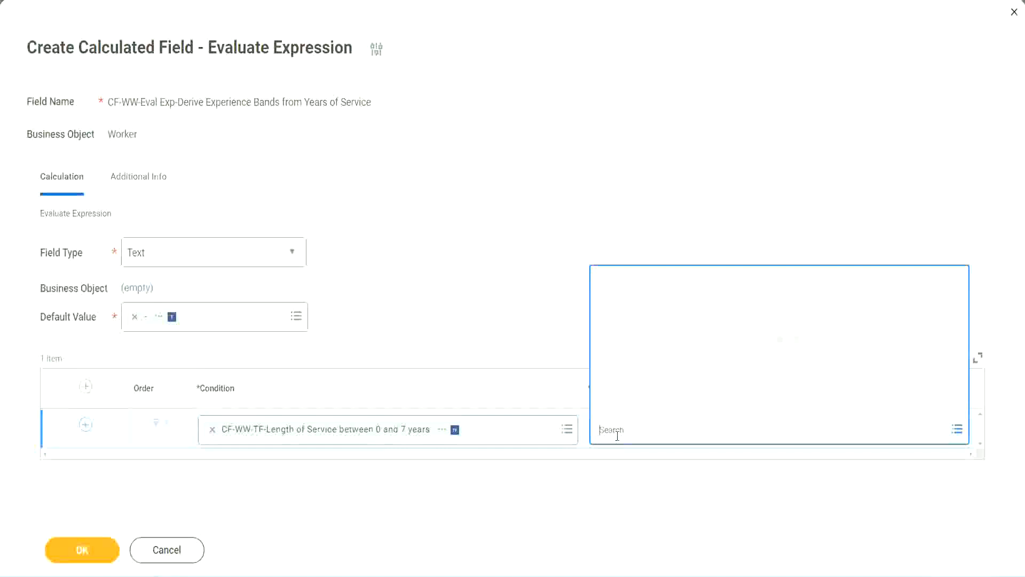
type("Amaterue")
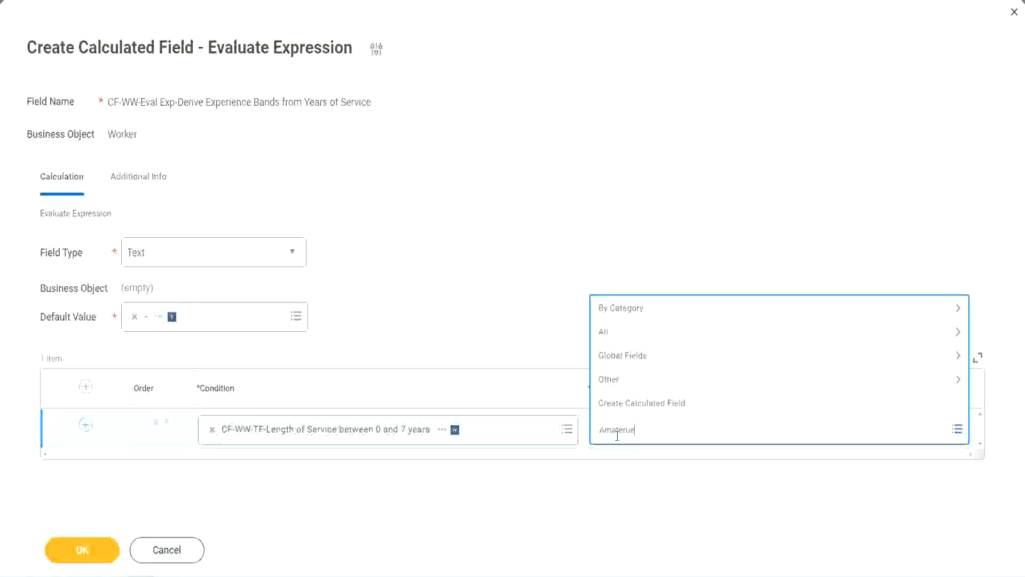
left_click(517, 310)
left_click(647, 442)
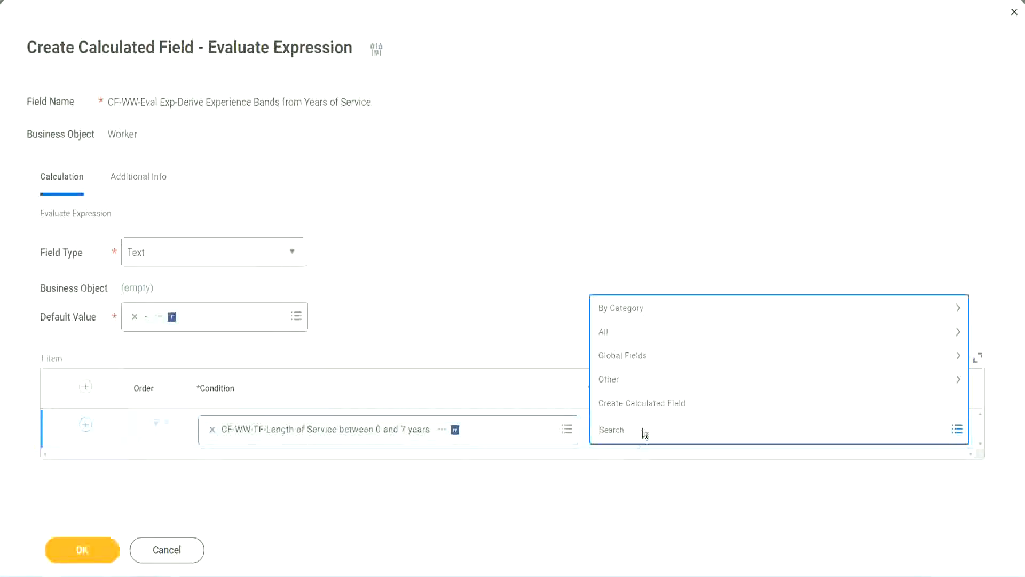
left_click(517, 311)
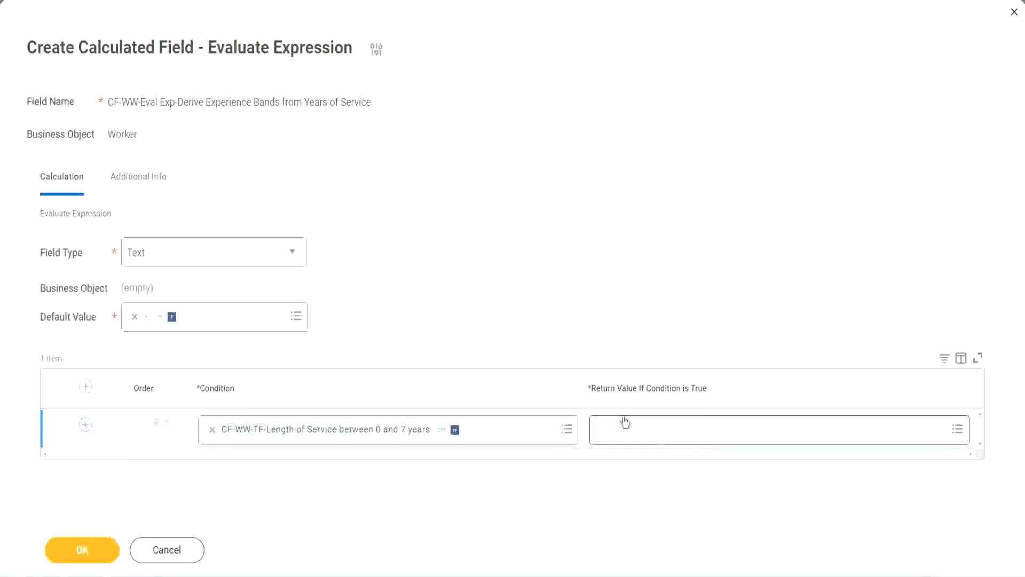
- Start a new calculated field for the first row's return value and name it CF-WW-TC-Amateur
left_click(665, 429)
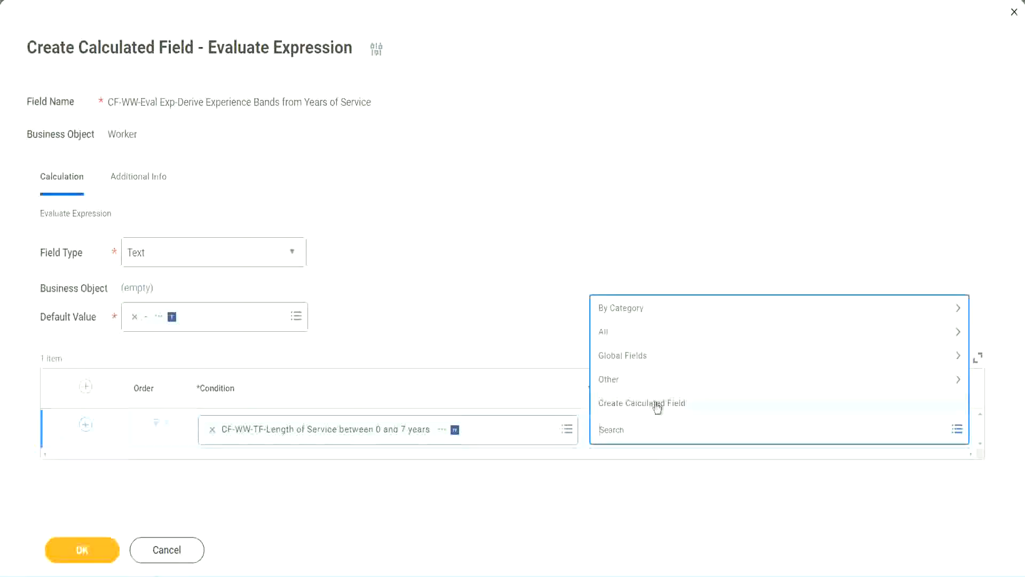
left_click(657, 406)
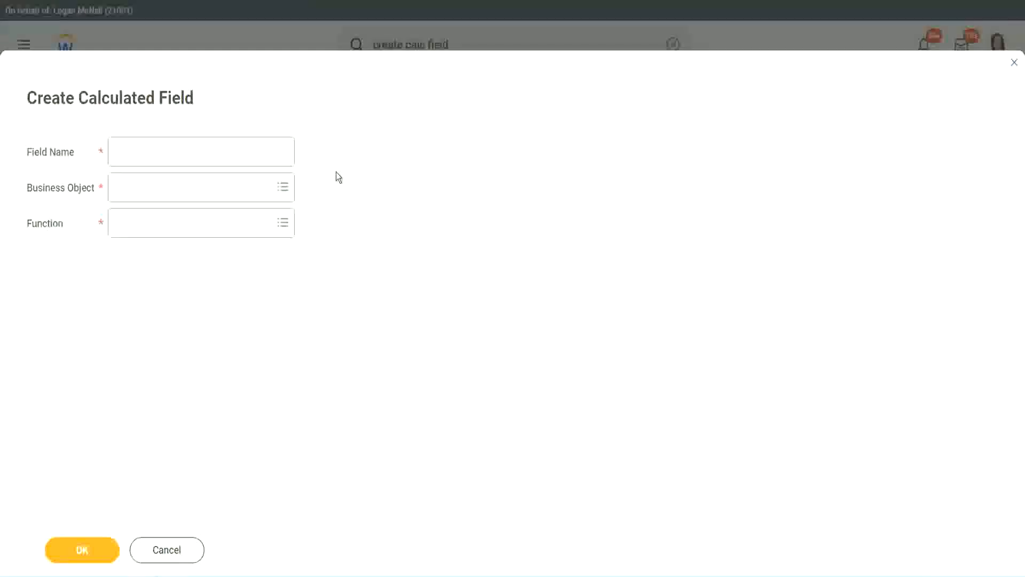
left_click(127, 153)
type("CF-")
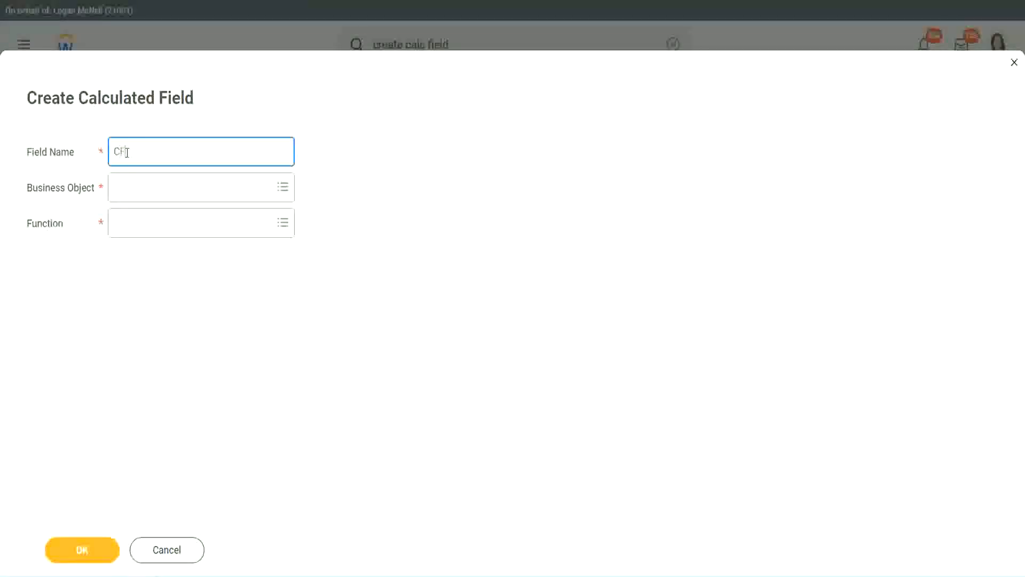
type("TC-Amateur")
left_click(128, 151)
type("WW")
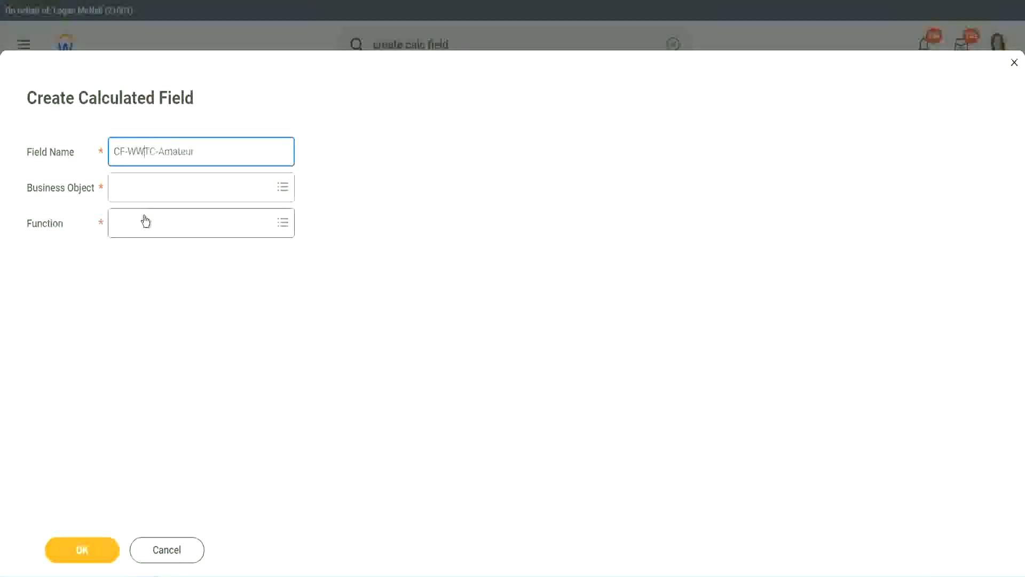
type("-")
- Set the business object of the new calculated field to Global
left_click(145, 187)
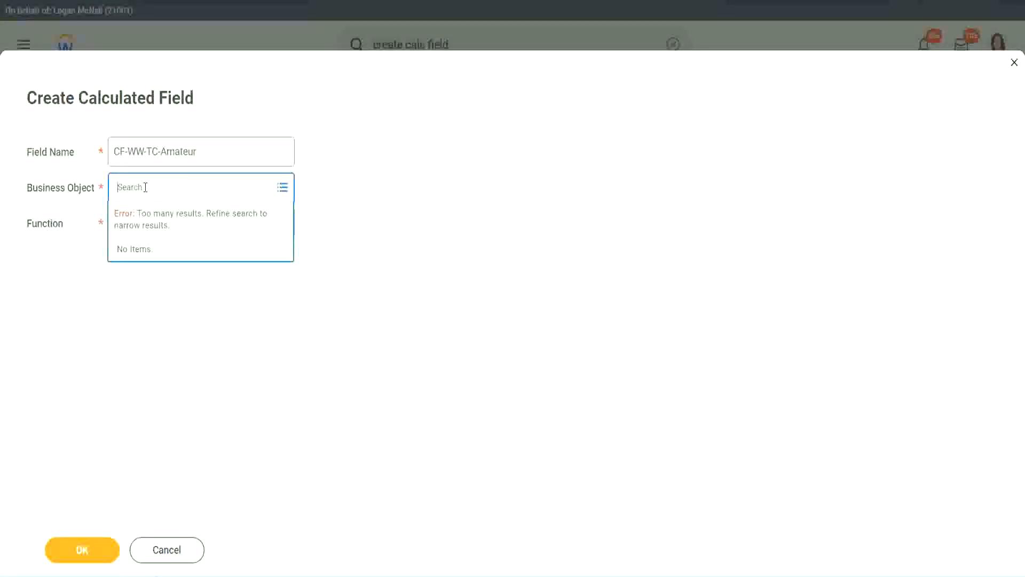
type("worker")
key("BackSpace")
key("BackSpace")
key("BackSpace")
key("BackSpace")
key("BackSpace")
key("BackSpace")
type("global")
key("Return")
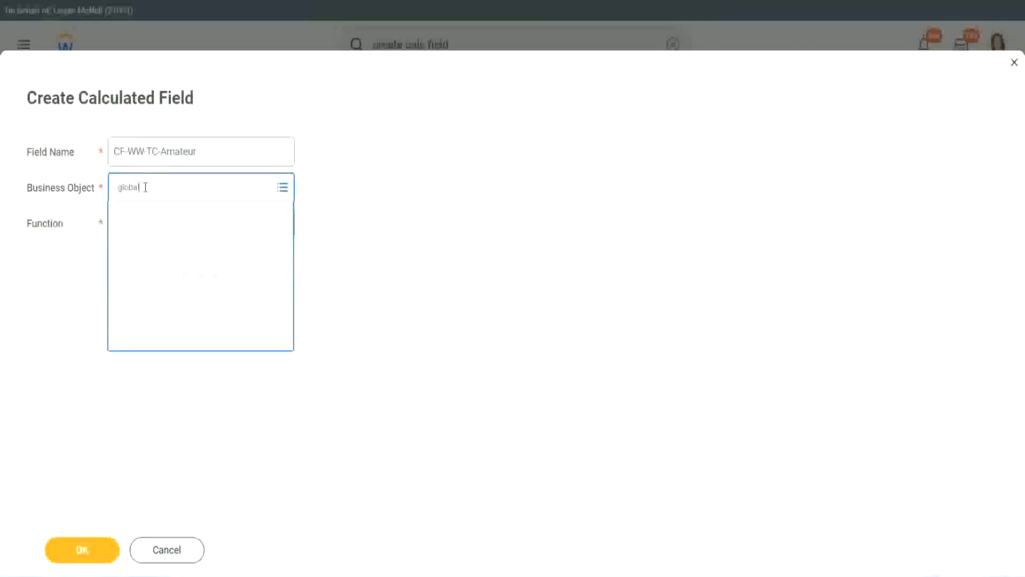
left_click(160, 249)
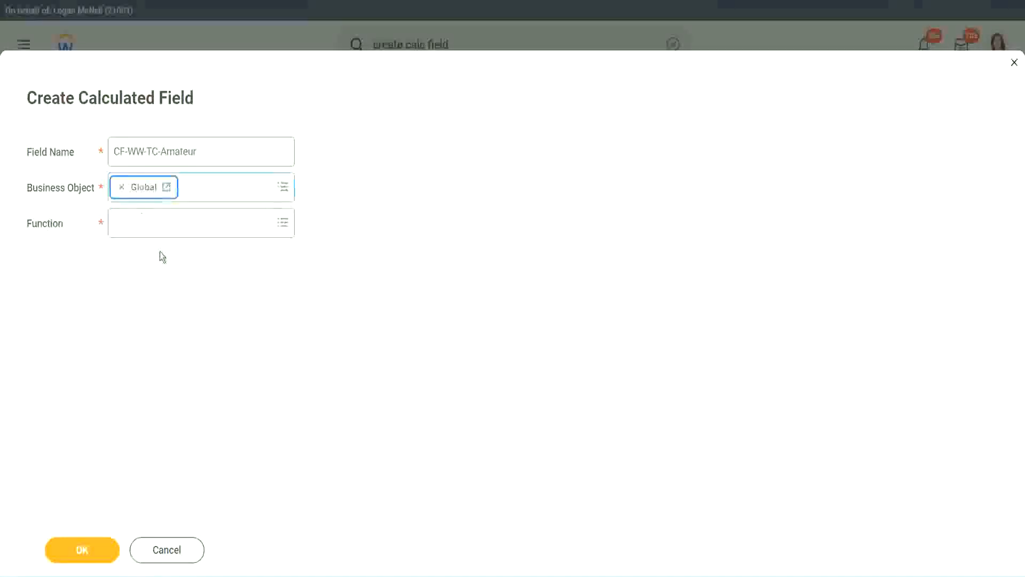
- Copy the word Amateur from the new calculated field's name
triple_click(236, 154)
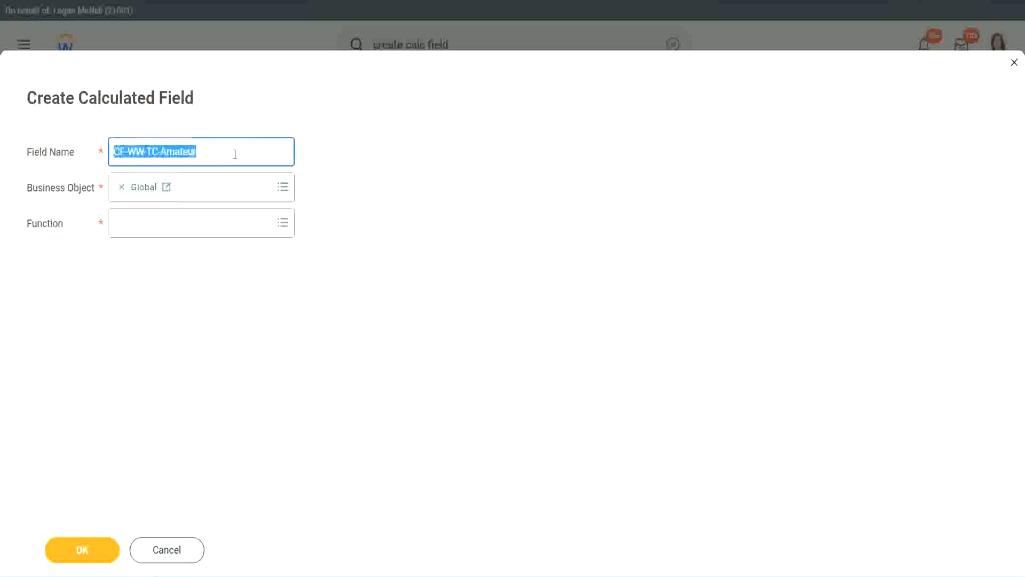
left_click(235, 154)
double_click(201, 150)
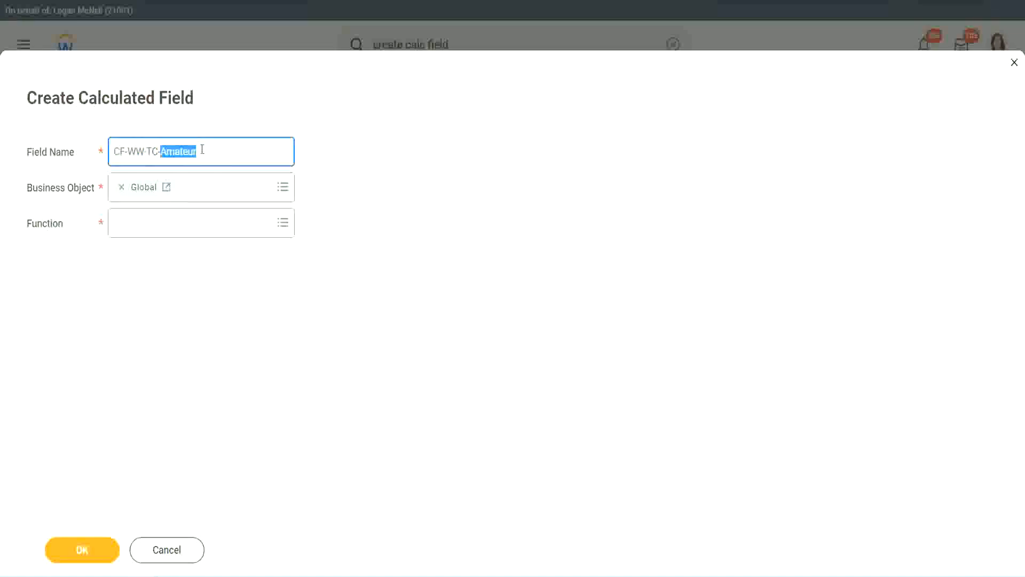
left_click(213, 149)
double_click(192, 154)
key("ctrl+c")
- Set the new field's function to Text Constant and continue to its calculation settings
left_click(141, 223)
type("text const")
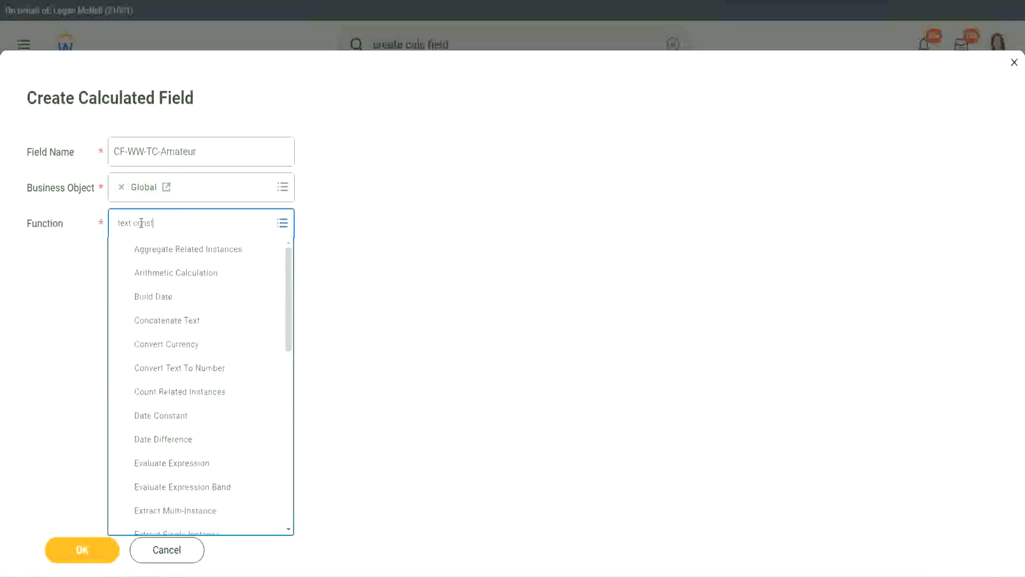
key("Return")
left_click(85, 559)
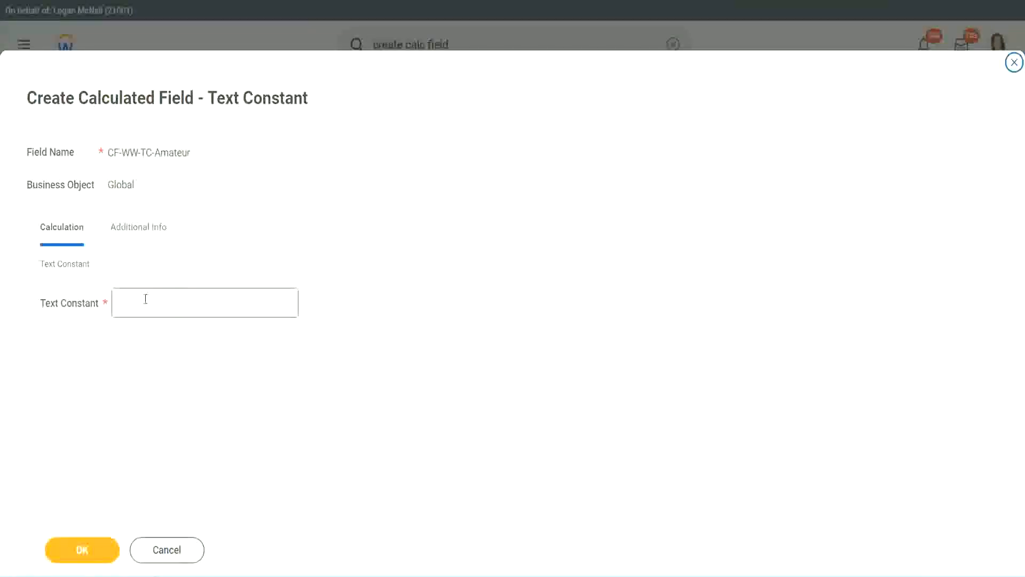
- Paste Amateur as the text constant value and save the field as the first row's return value
left_click(170, 302)
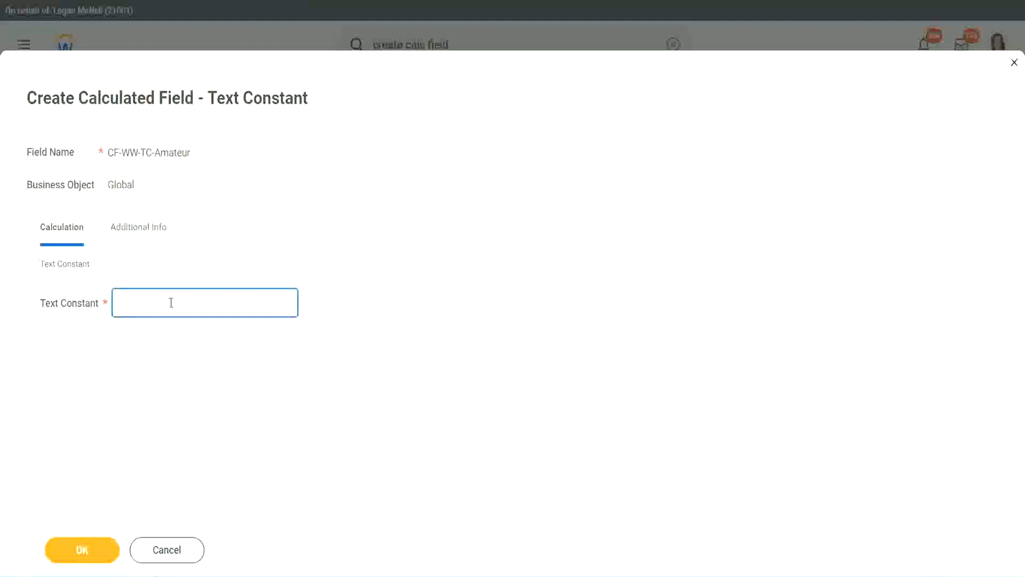
key("ctrl+v")
left_click(78, 553)
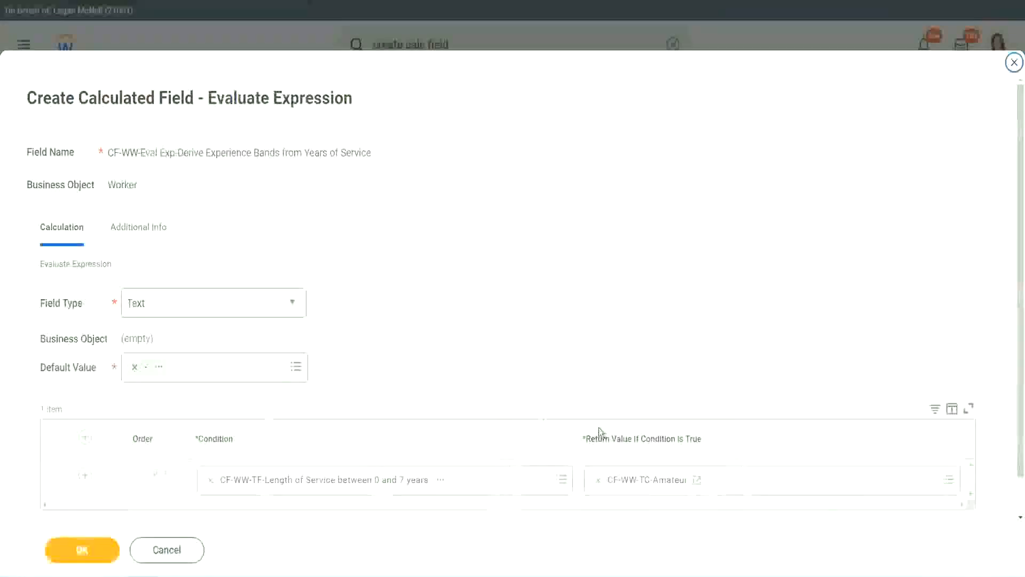
right_click(636, 484)
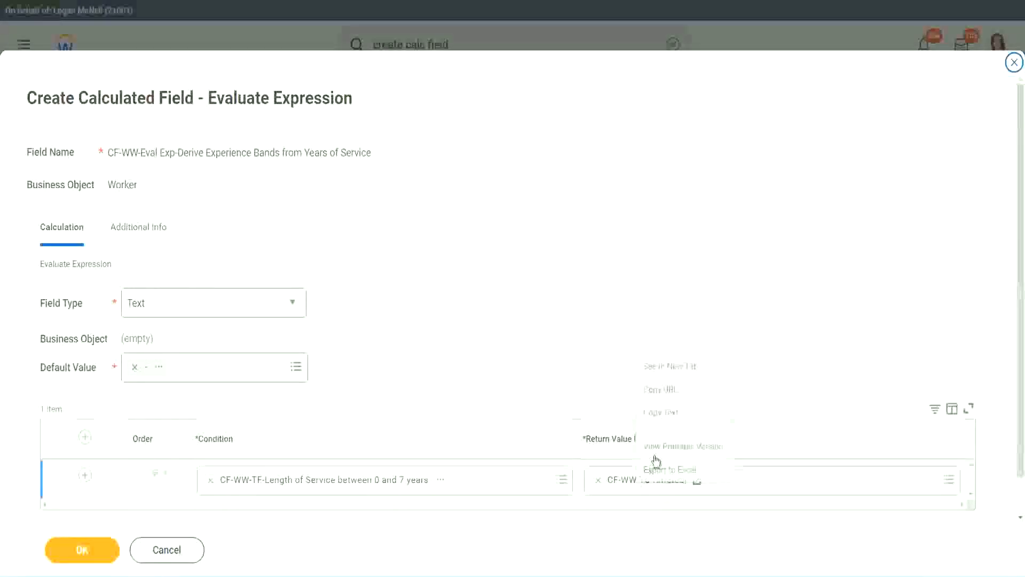
left_click(591, 438)
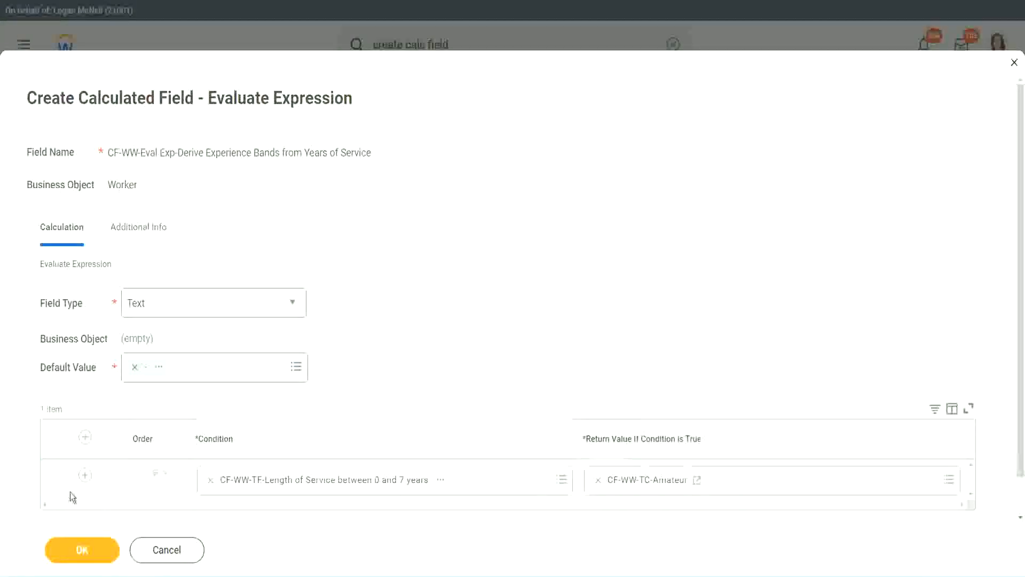
- Add three more condition rows below the first one in the Evaluate Expression table
left_click(85, 476)
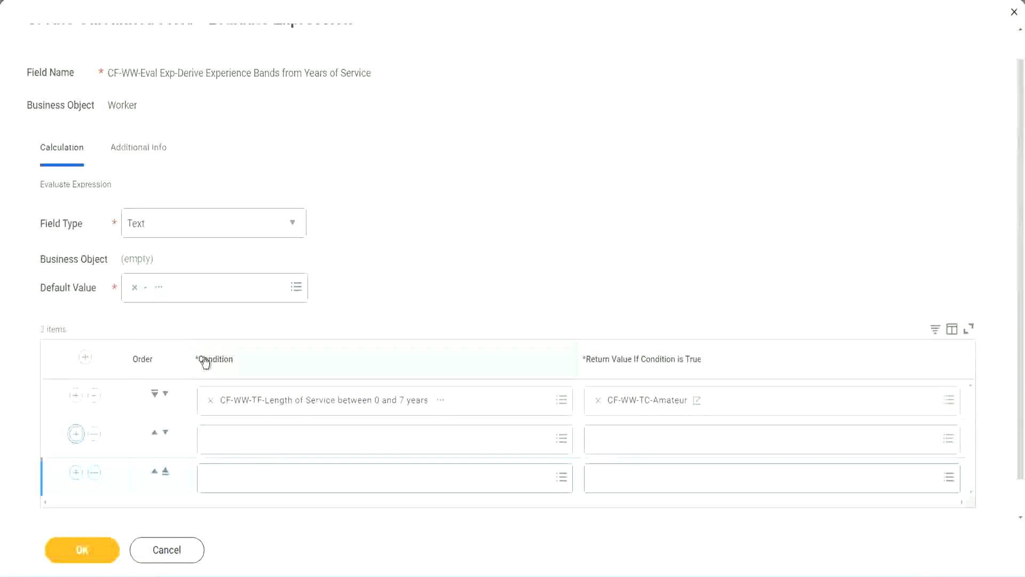
scroll(204, 364, "down", 1)
left_click(76, 436)
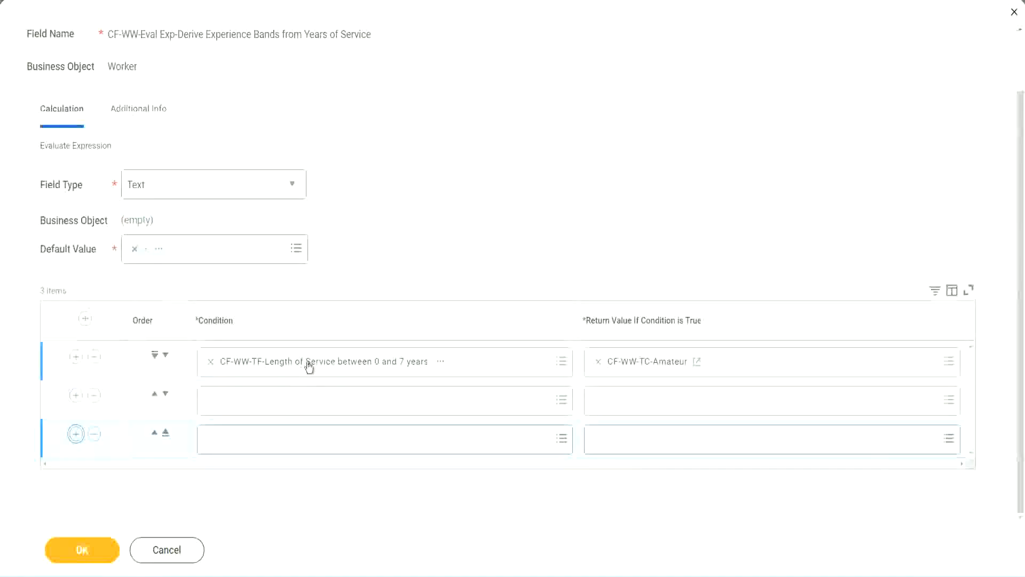
- Set the second row's condition to CF-WW-TF-Length of Service between 8 and 15 years
left_click(253, 405)
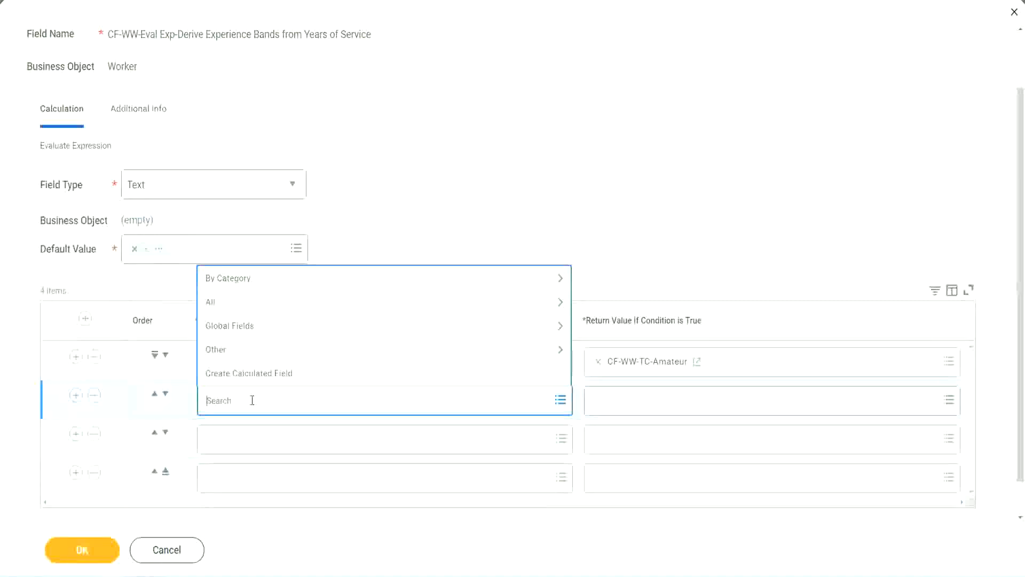
type("cf-ww")
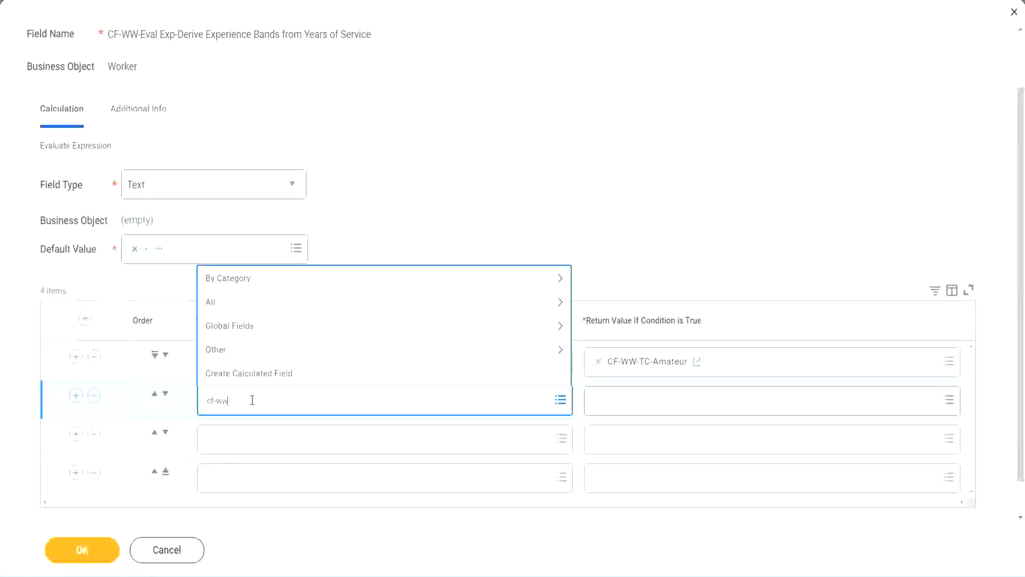
type("-tf")
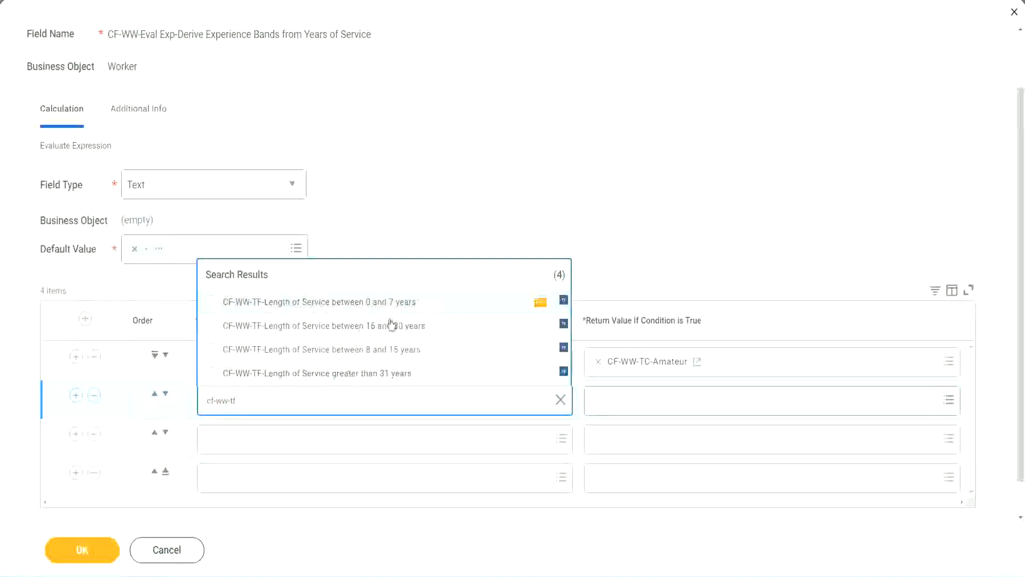
left_click(393, 354)
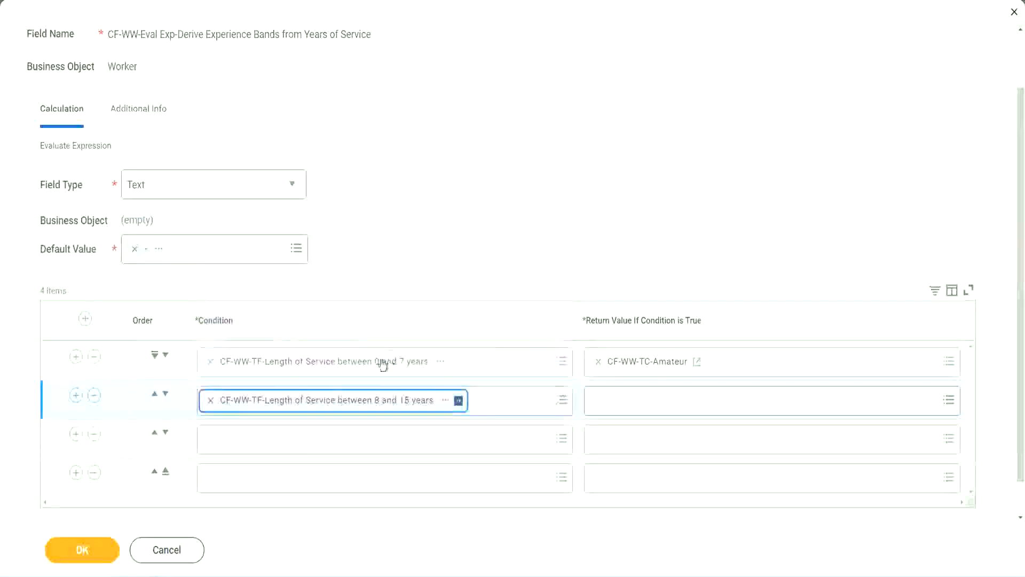
- Set the third row's condition to CF-WW-TF-Length of Service between 16 and 30 years
left_click(258, 440)
type("cf")
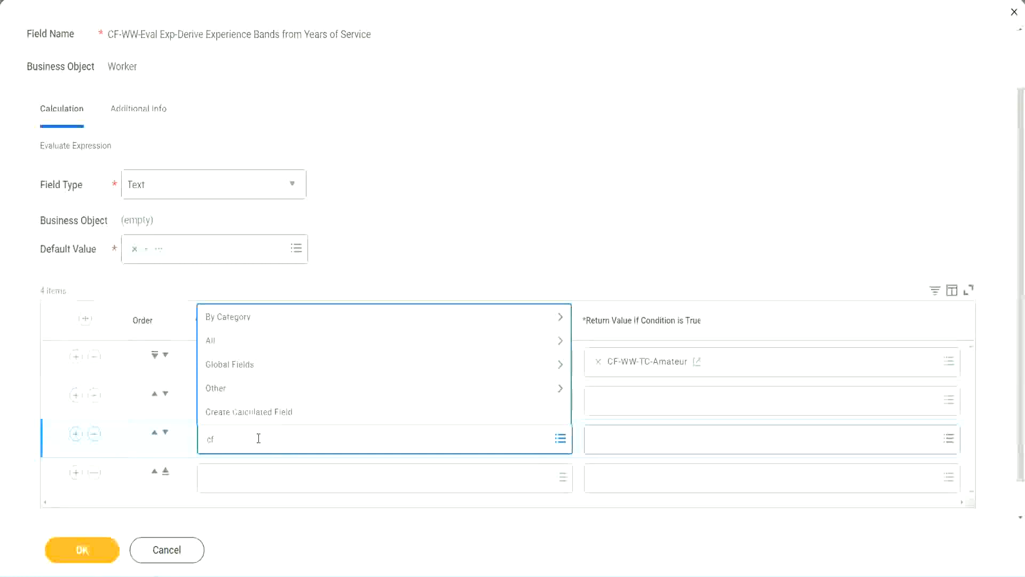
type("-ww-tf")
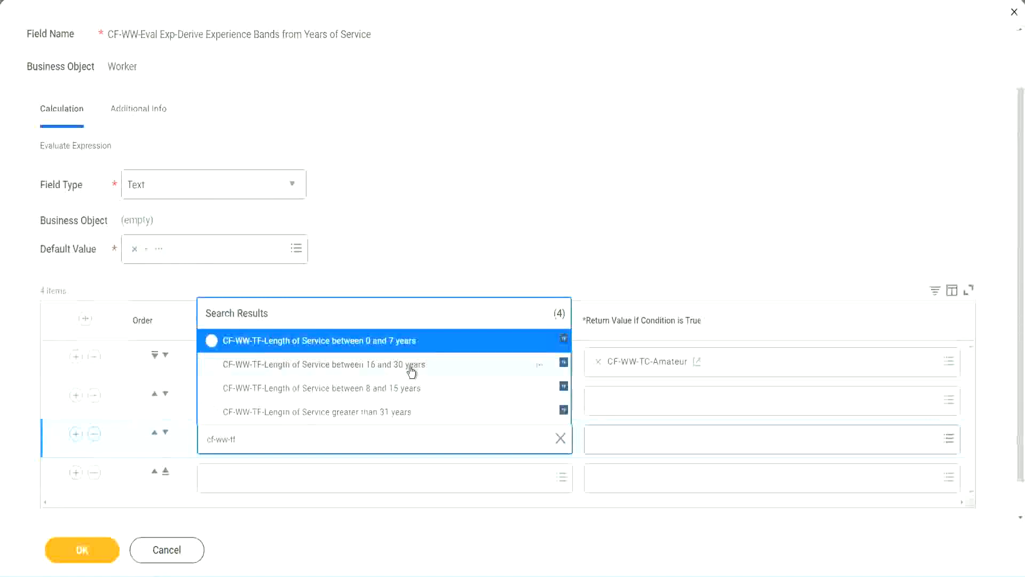
left_click(411, 368)
- Set the fourth row's condition to CF-WW-TF-Length of Service greater than 31 years
left_click(242, 480)
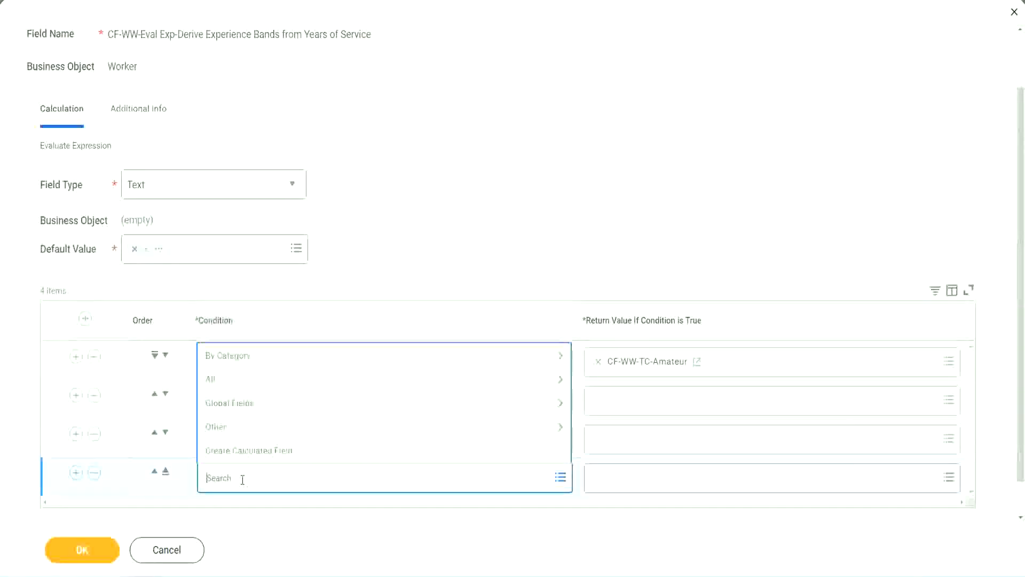
type("cf-ww")
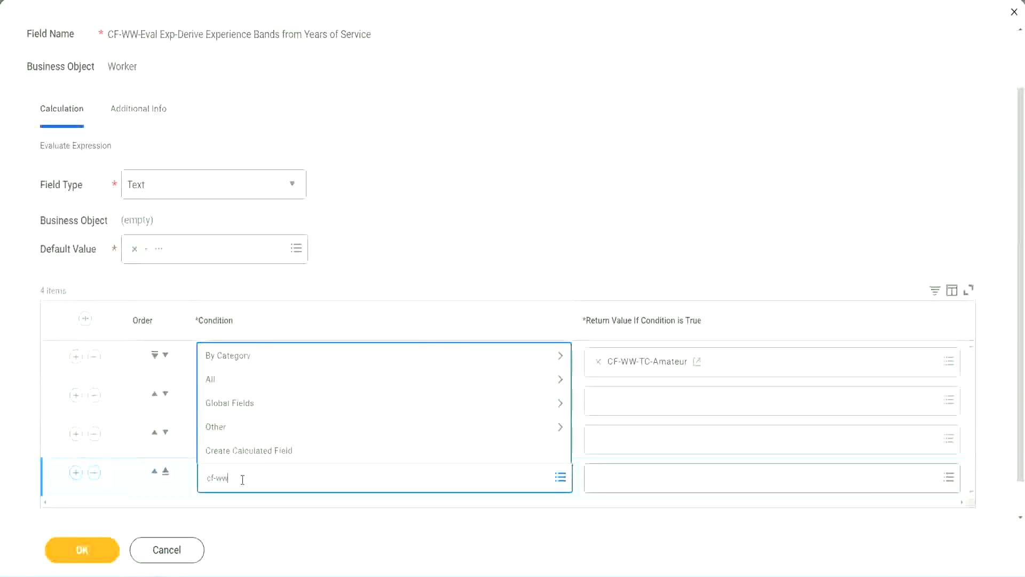
type(" tf 31")
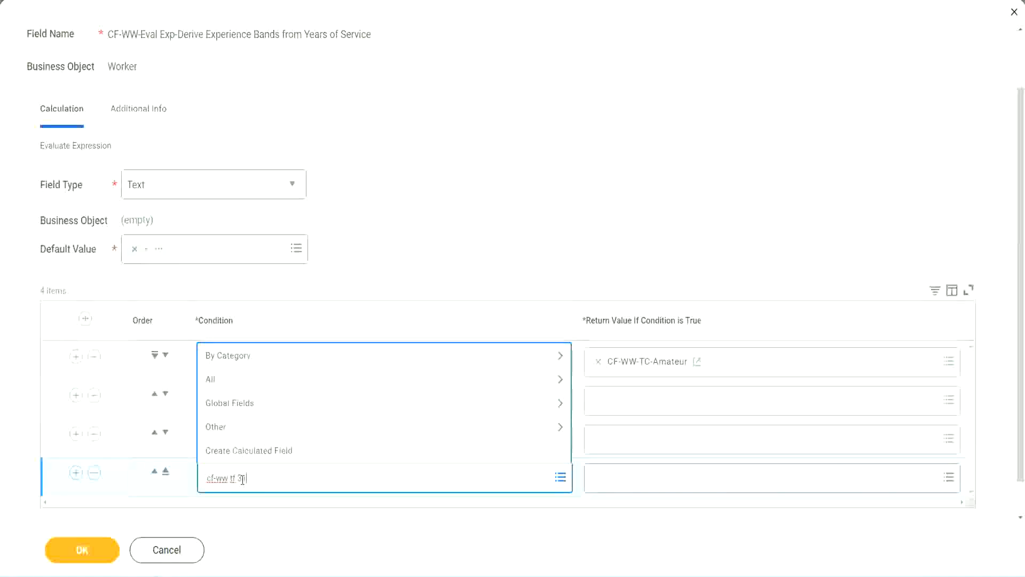
key("Return")
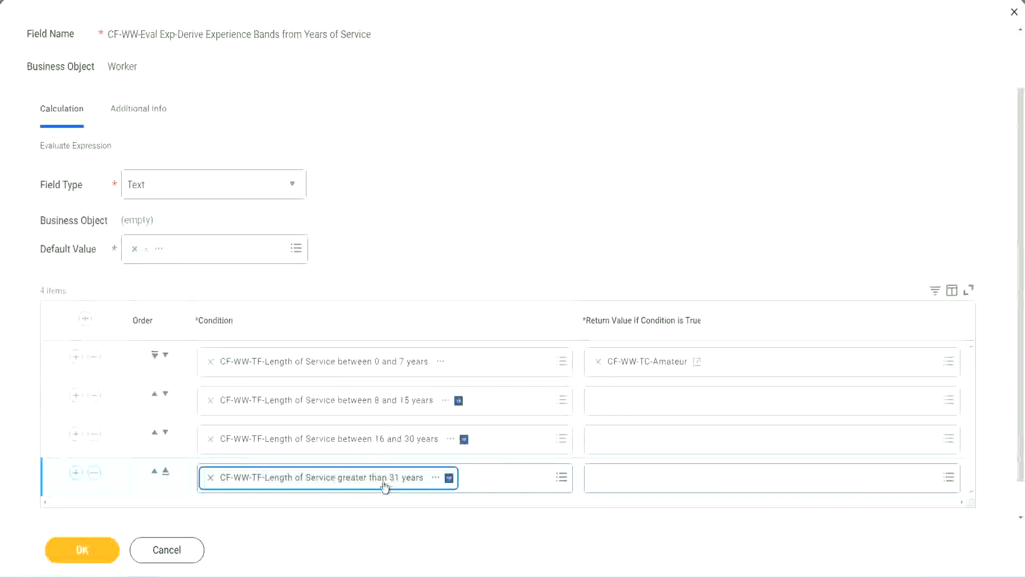
left_click(460, 220)
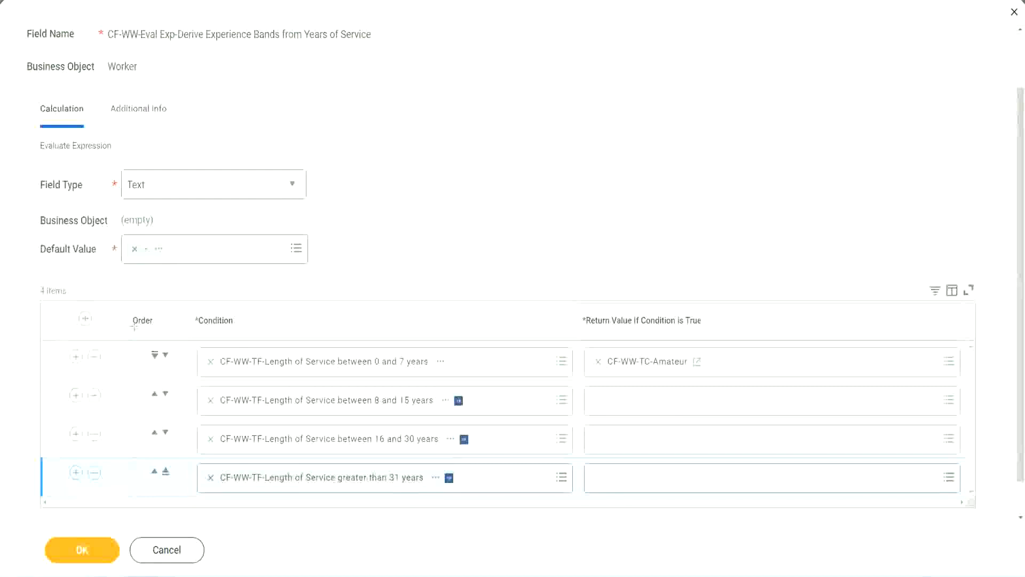
- Try reordering the conditions by moving the 8 to 15 years row above the 0 to 7 years row
left_click_drag(116, 313, 114, 421)
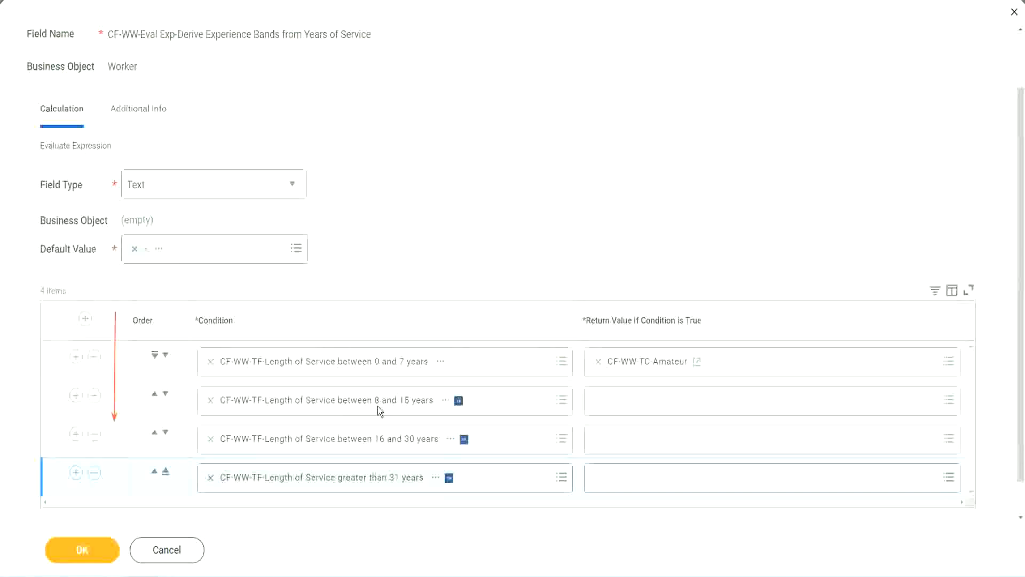
left_click(155, 396)
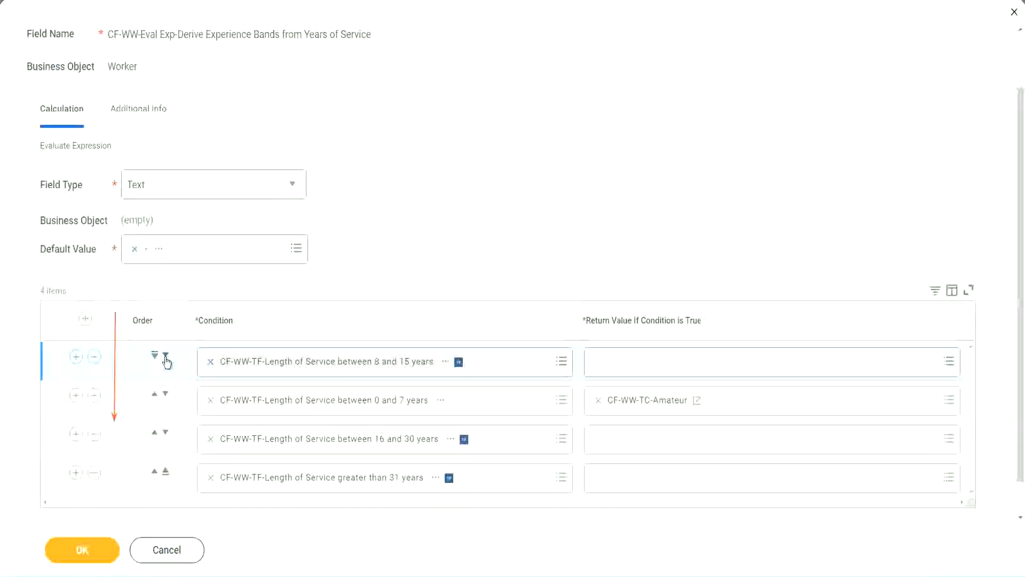
left_click(166, 356)
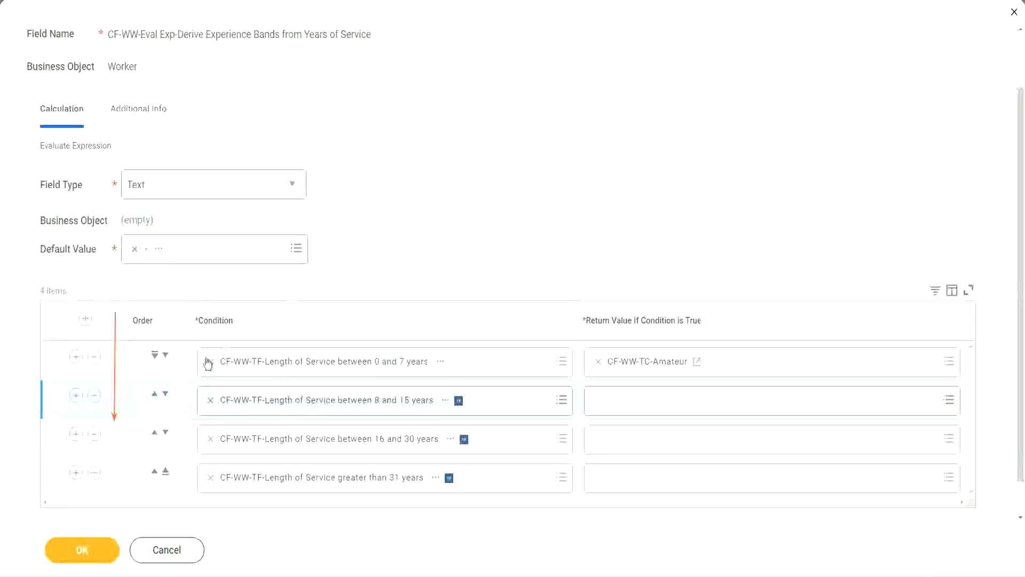
left_click(155, 395)
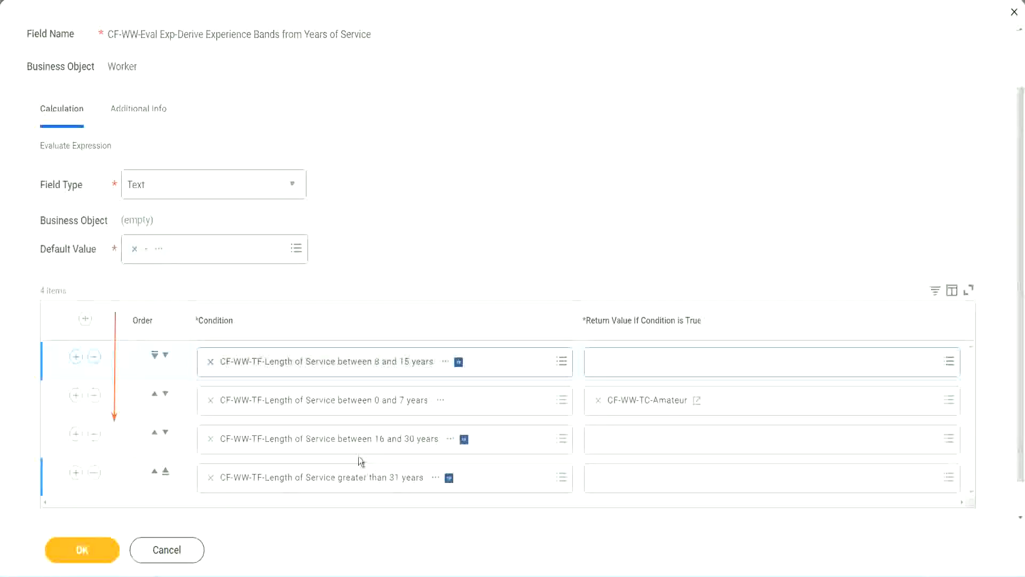
- Copy the CF-WW-TC-Amateur field name and move the 8 to 15 years row back below the 0 to 7 years row
right_click(650, 409)
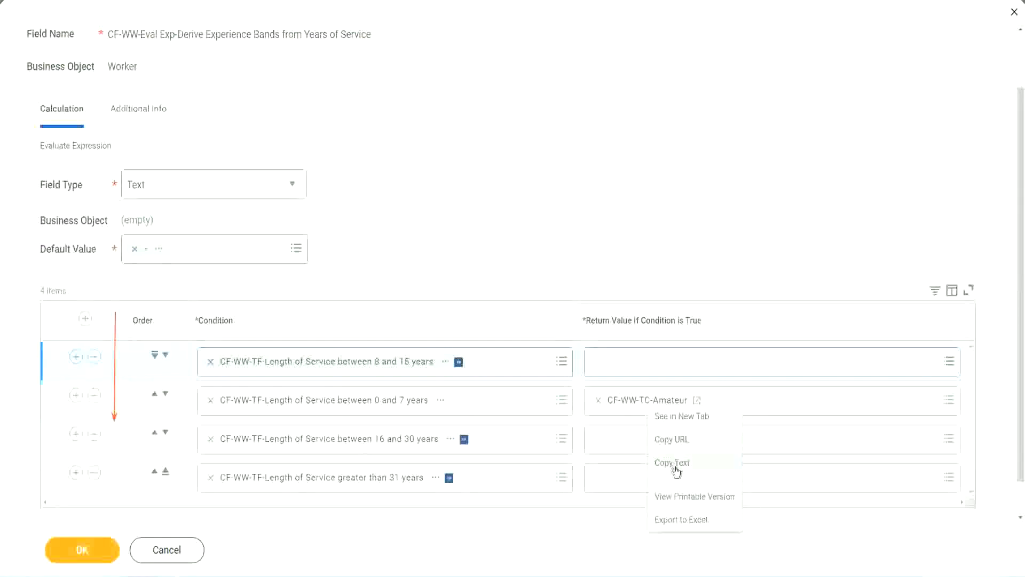
left_click(627, 460)
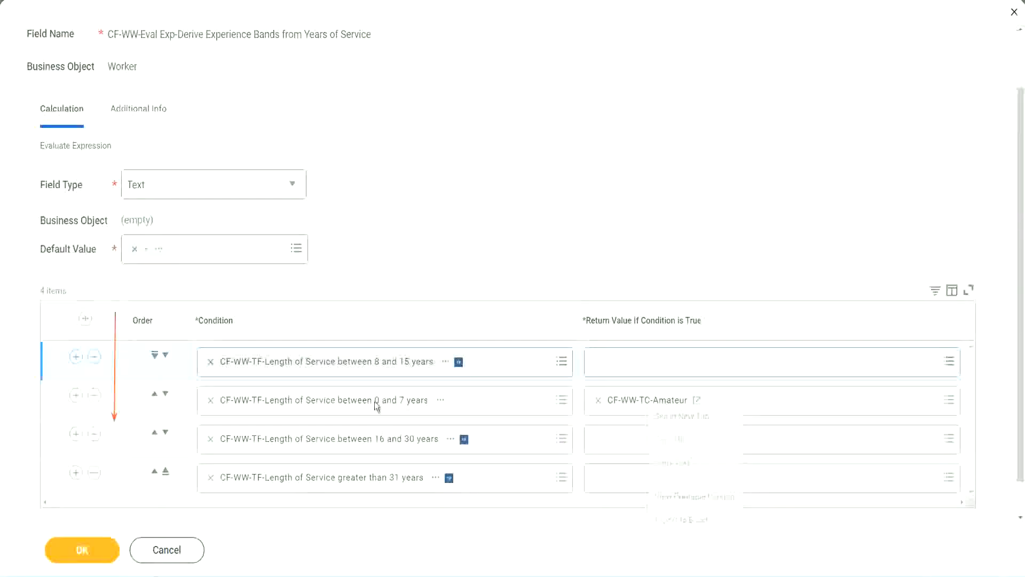
left_click(165, 355)
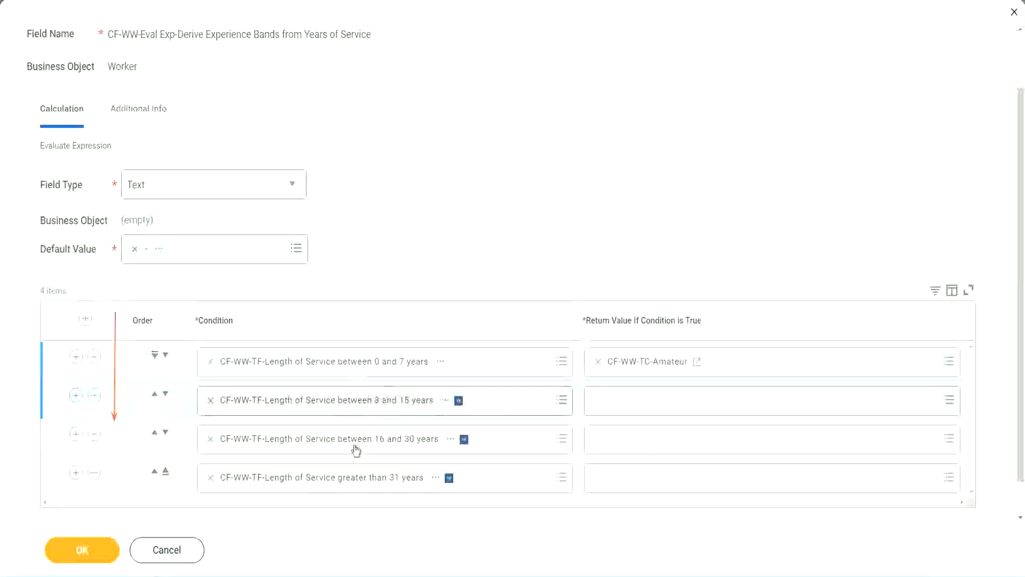
- Create a Text Constant calculated field named CF-WW-TC-Experienced on the Global business object for the second row's return value
left_click(601, 400)
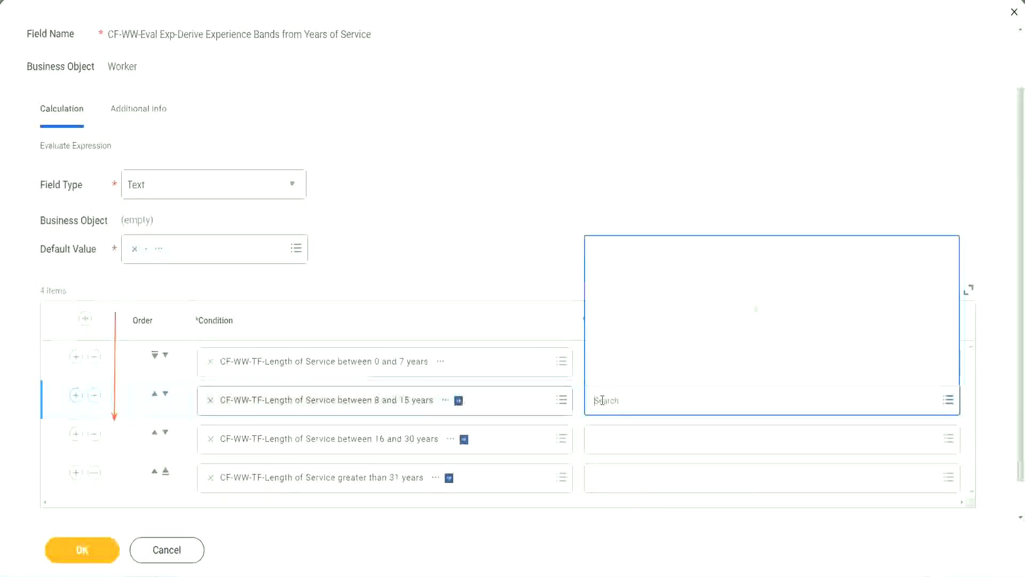
left_click(637, 375)
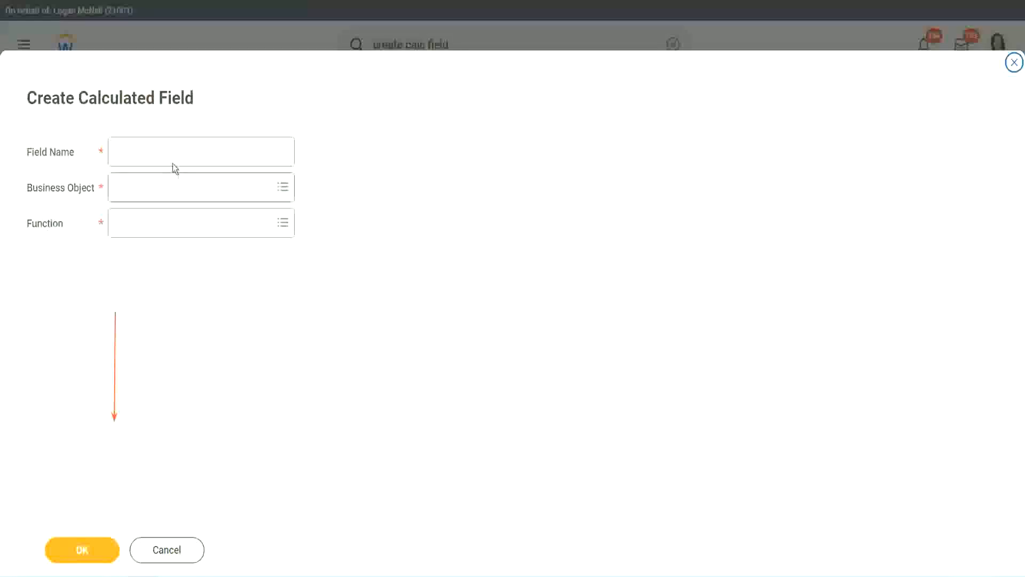
left_click(164, 151)
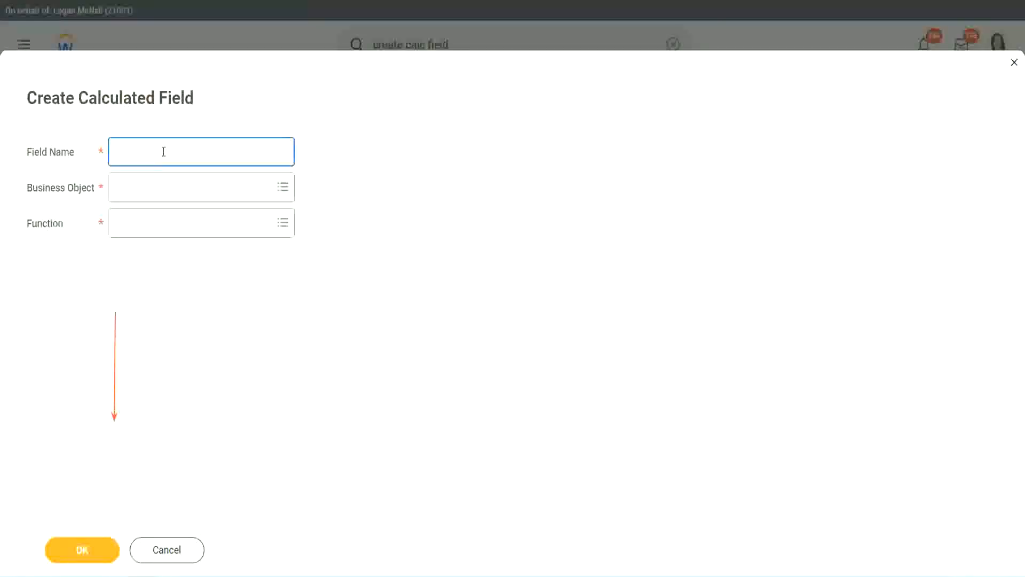
type("CF-WW-TC-Amateur")
double_click(196, 153)
type("Experienced")
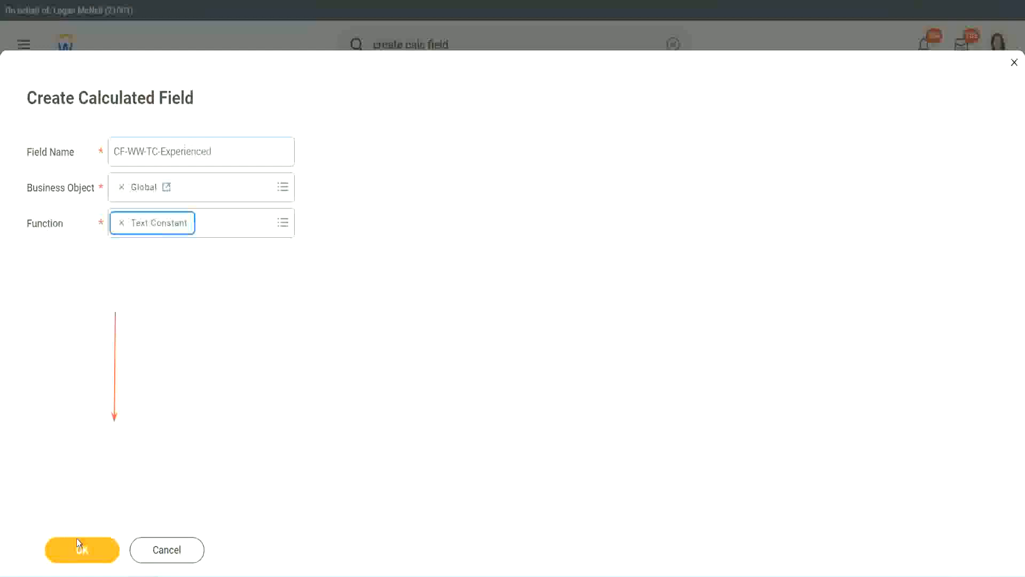
left_click(78, 540)
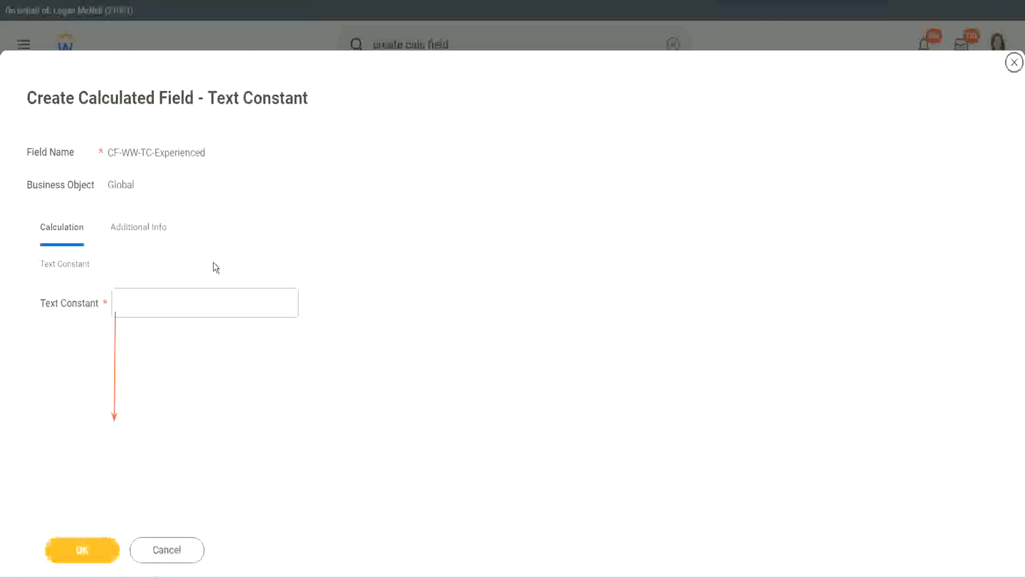
- Enter Experienced as the text constant and save the field as the second row's return value
left_click(156, 304)
type("Ex")
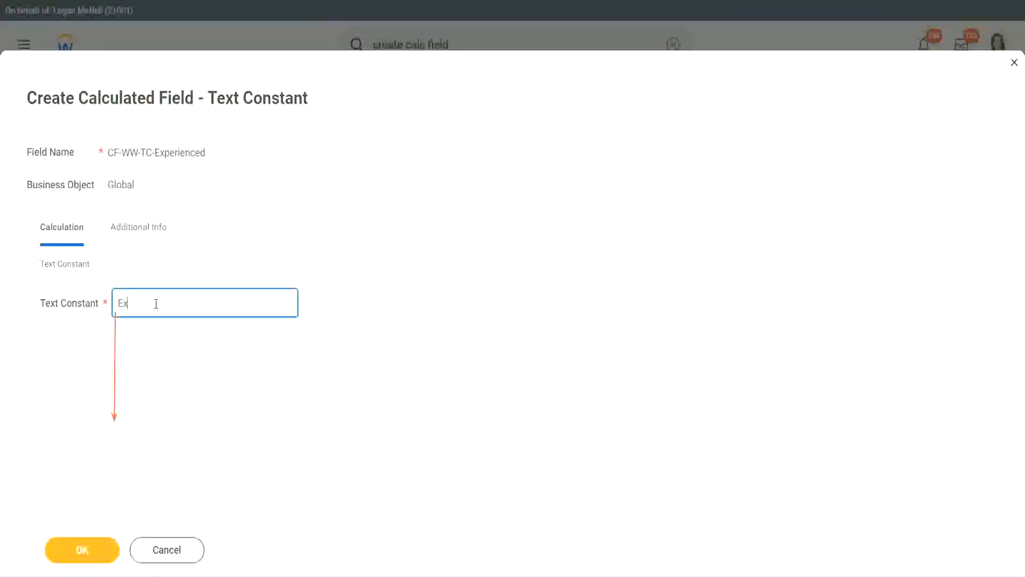
type("perienced")
left_click(85, 548)
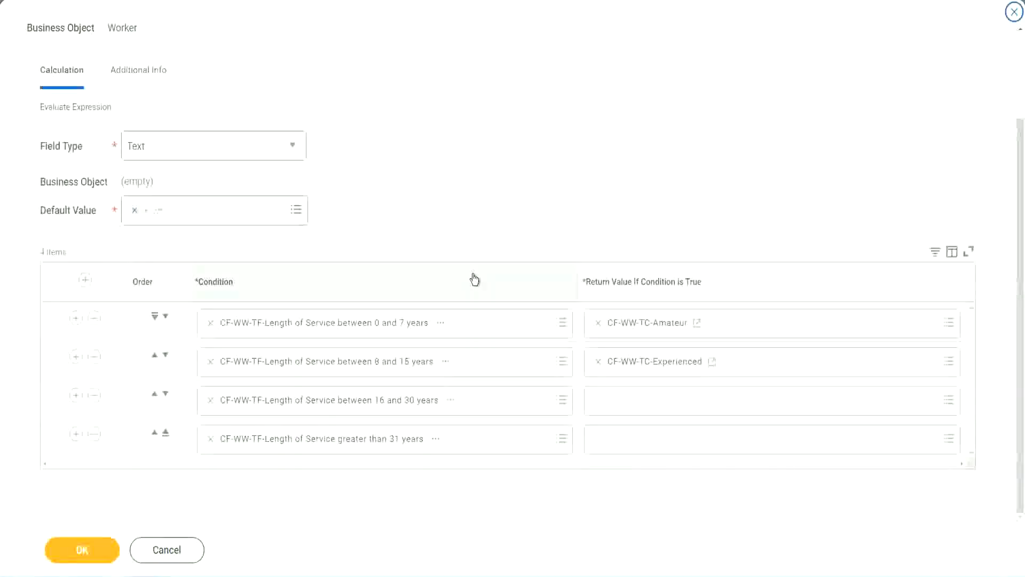
- Start a calculated field for the third row's return value, named CF-WW-TC-Senior on the Global business object
left_click(639, 406)
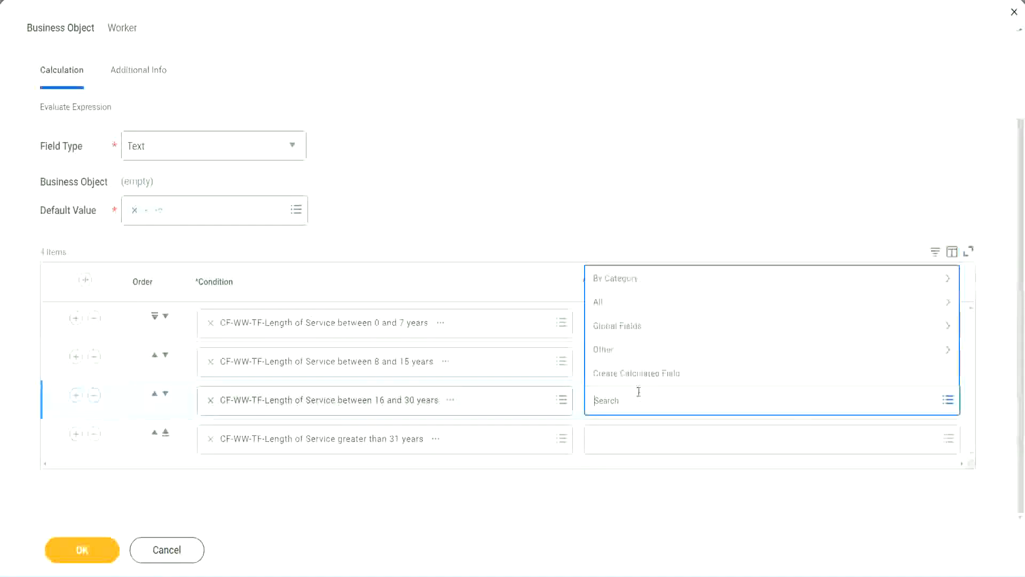
left_click(641, 374)
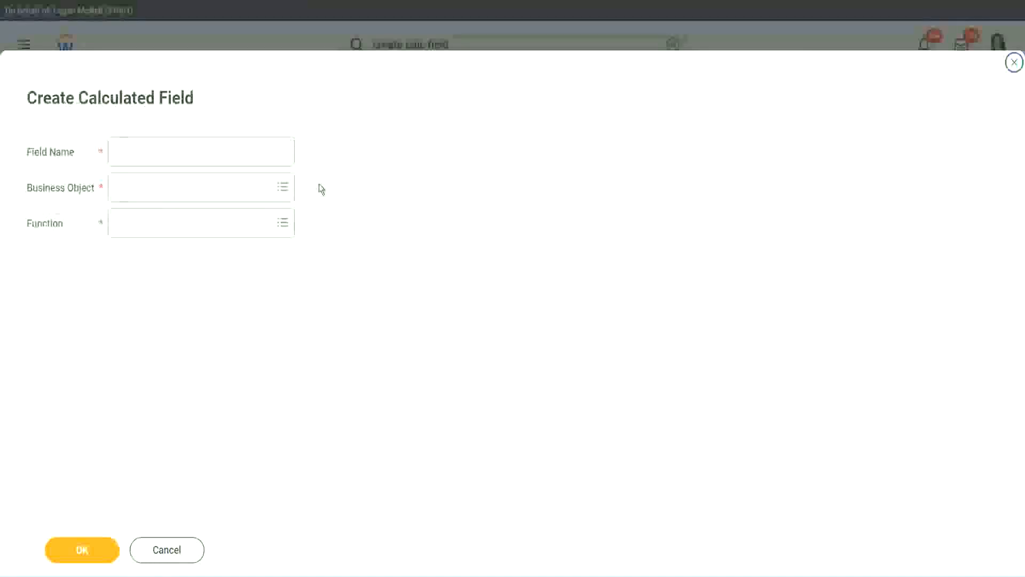
left_click(217, 151)
type("CF-WW-TC-Amateur")
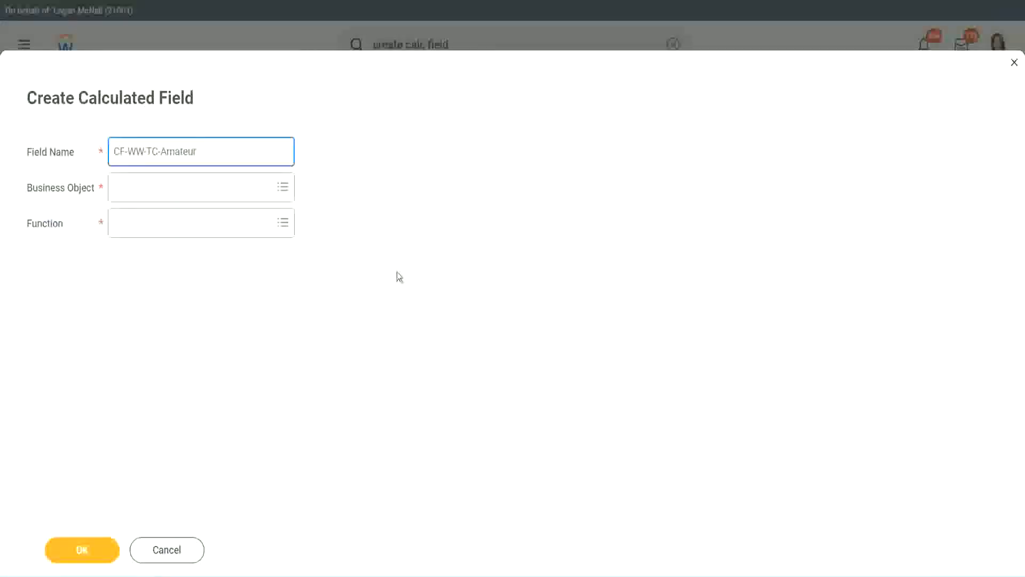
left_click(118, 188)
type("globa")
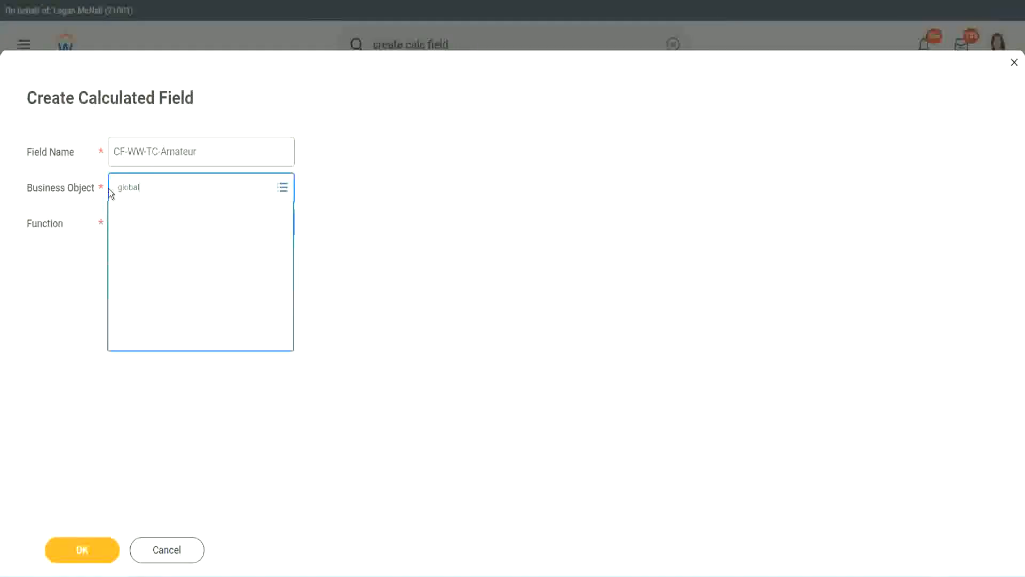
type("l")
key("Return")
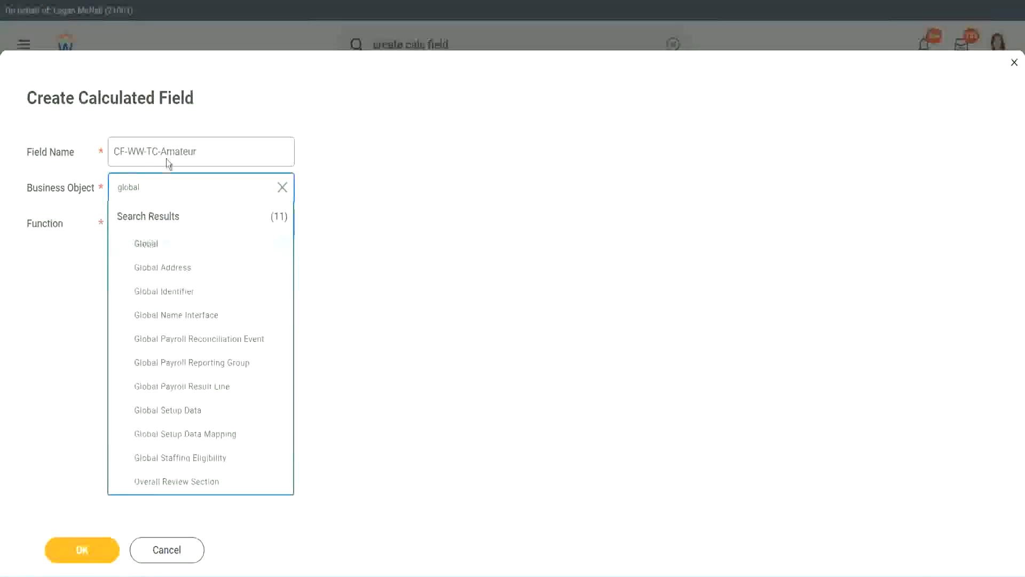
double_click(179, 151)
type("S")
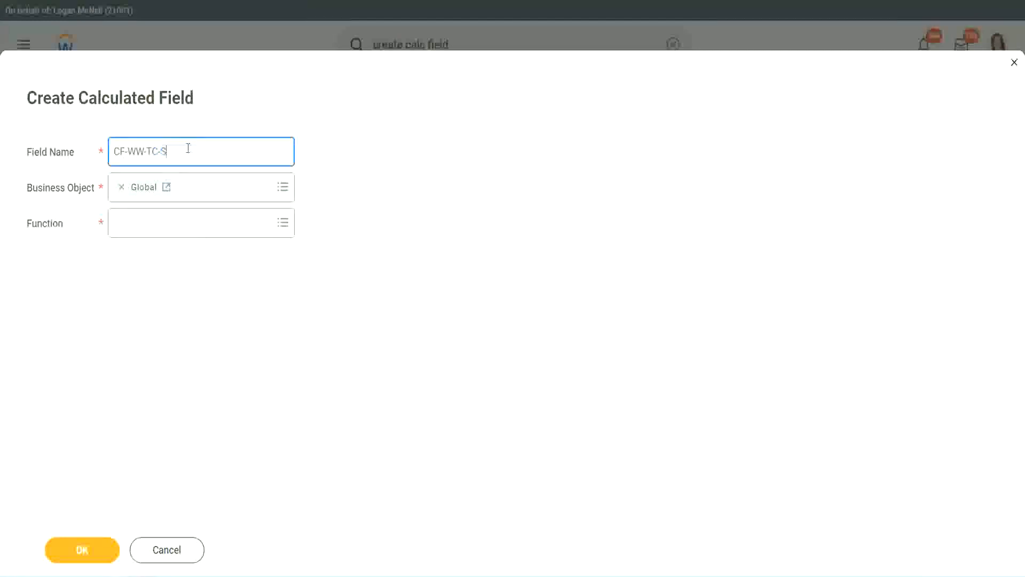
type("enior")
- Set the new field's function to Text Constant and continue to its definition
left_click(164, 233)
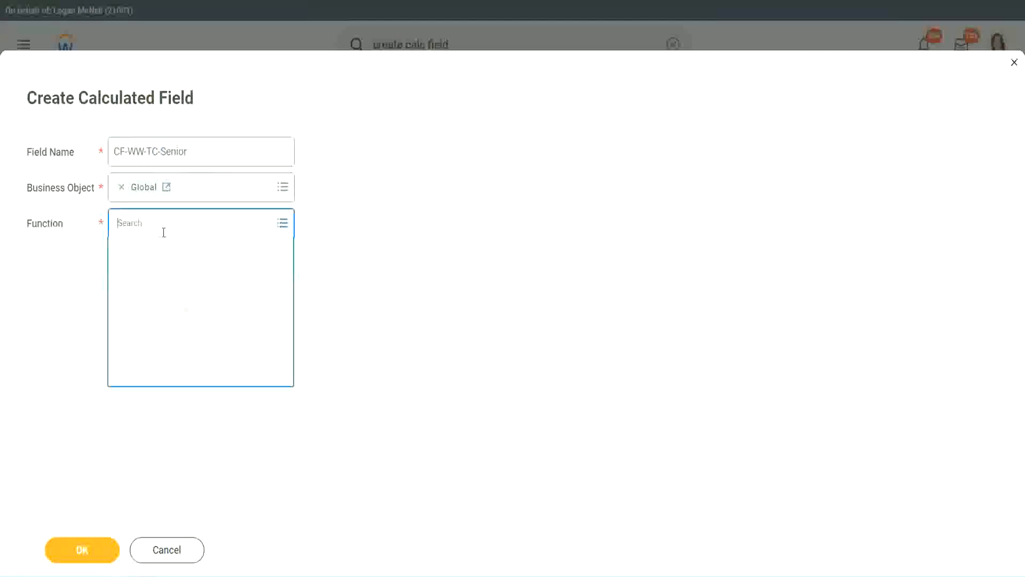
type("tc")
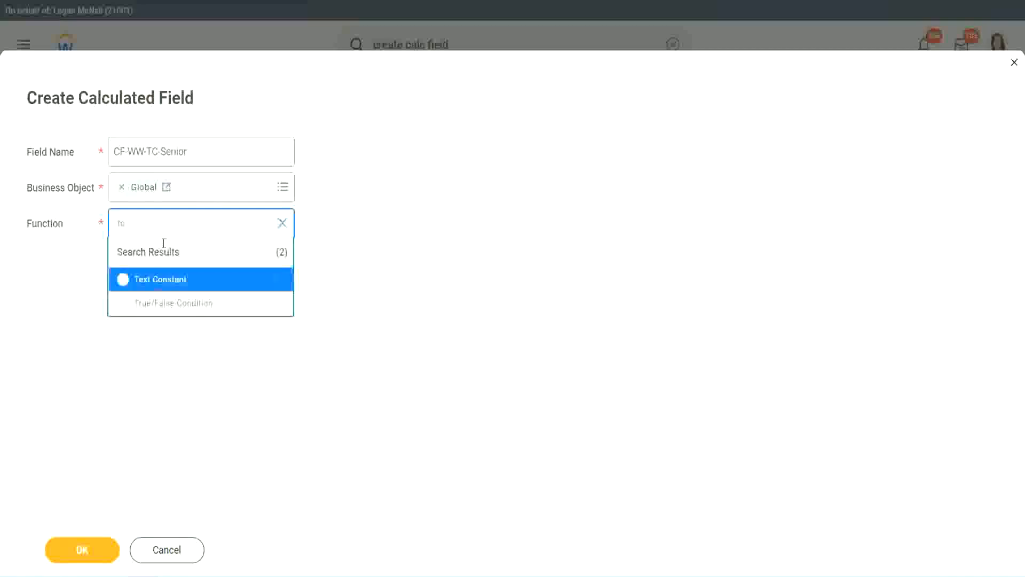
left_click(158, 278)
left_click(80, 555)
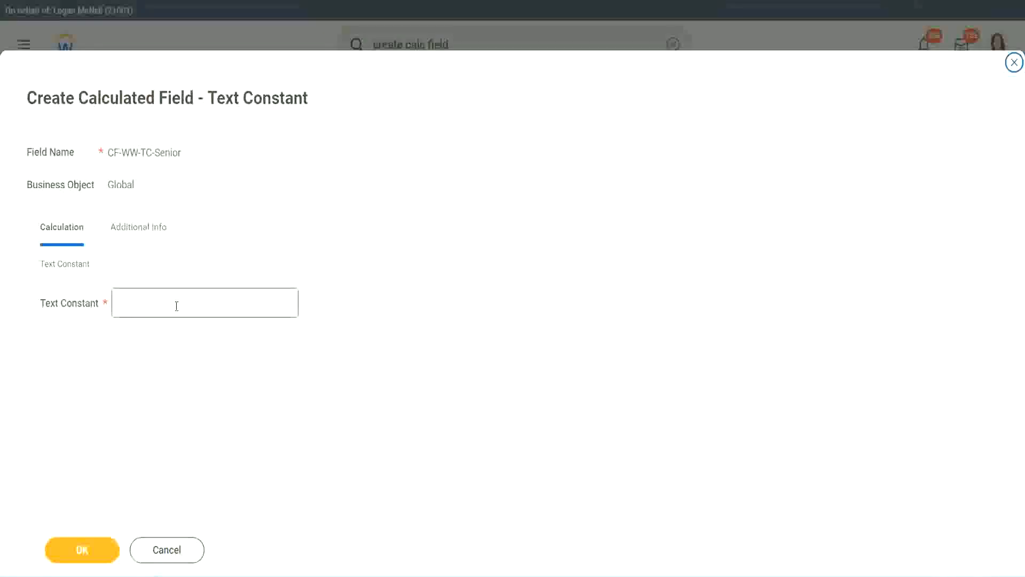
- Enter the text constant for CF-WW-TC-Senior and save the field as the third row's return value
left_click(173, 300)
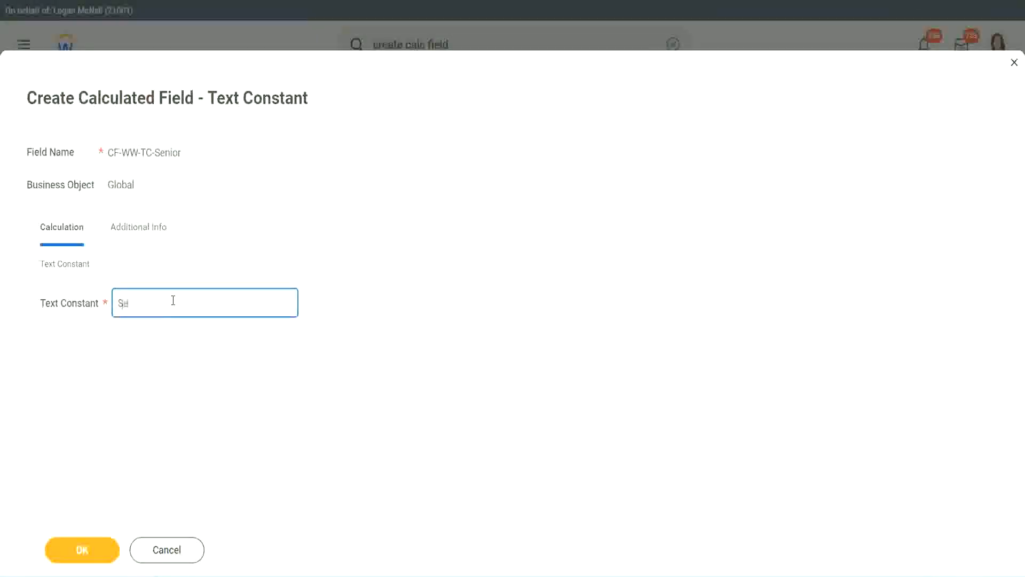
left_click(102, 542)
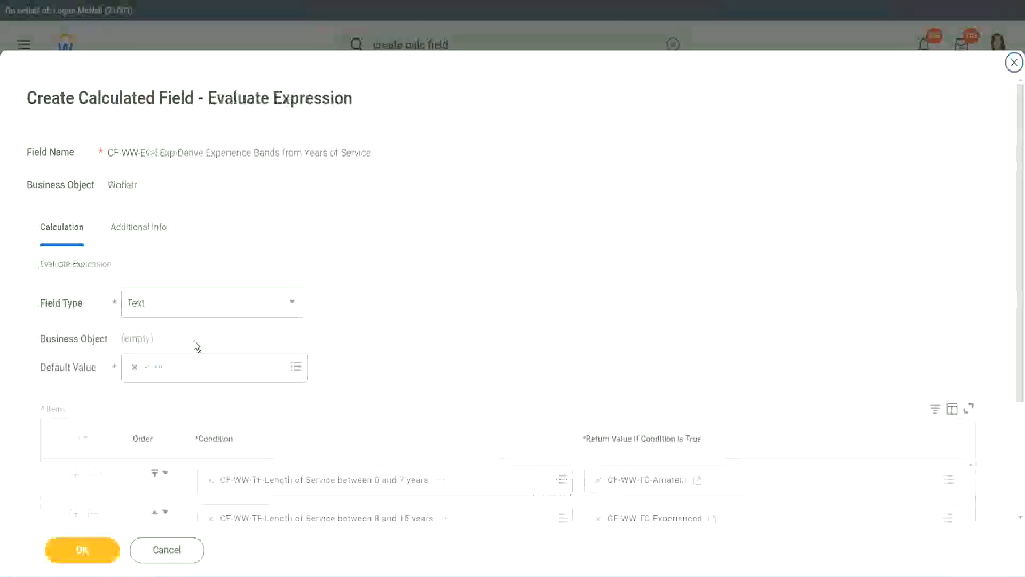
- Start a calculated field for the fourth row's return value, reusing the Senior field's name and changing it to CF-WW-TC-Legend
scroll(742, 384, "down", 3)
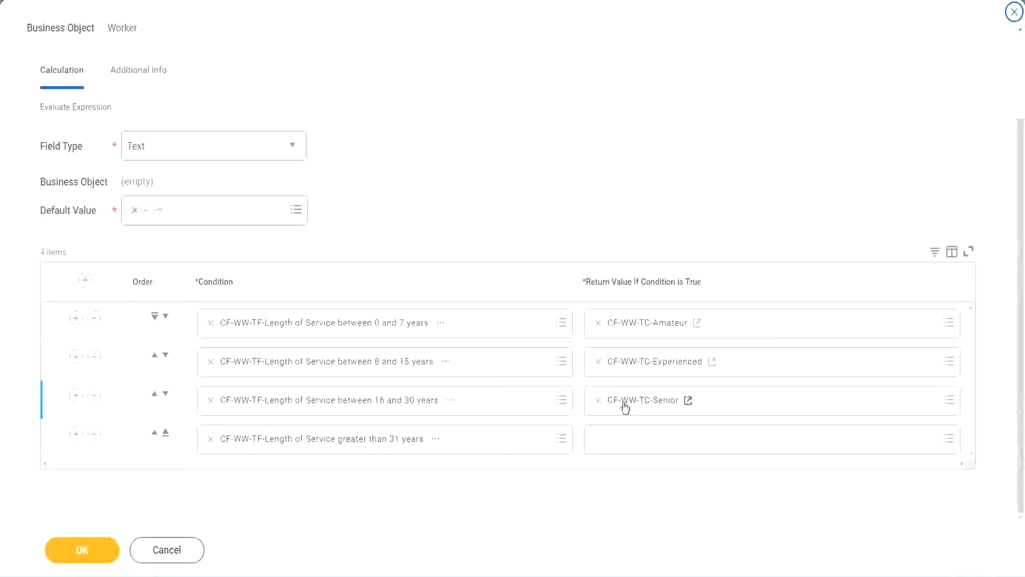
right_click(623, 403)
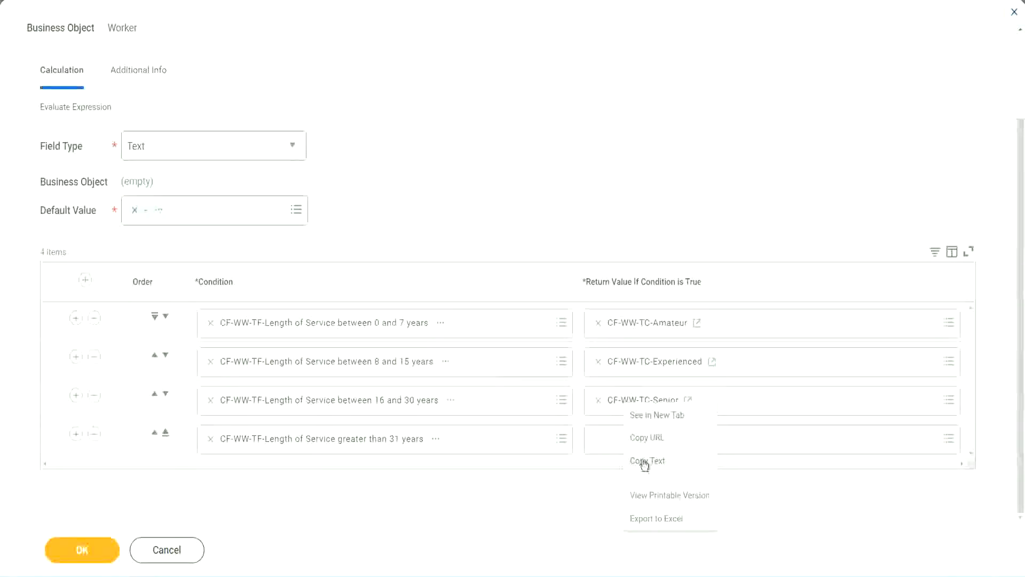
left_click(623, 458)
left_click(621, 446)
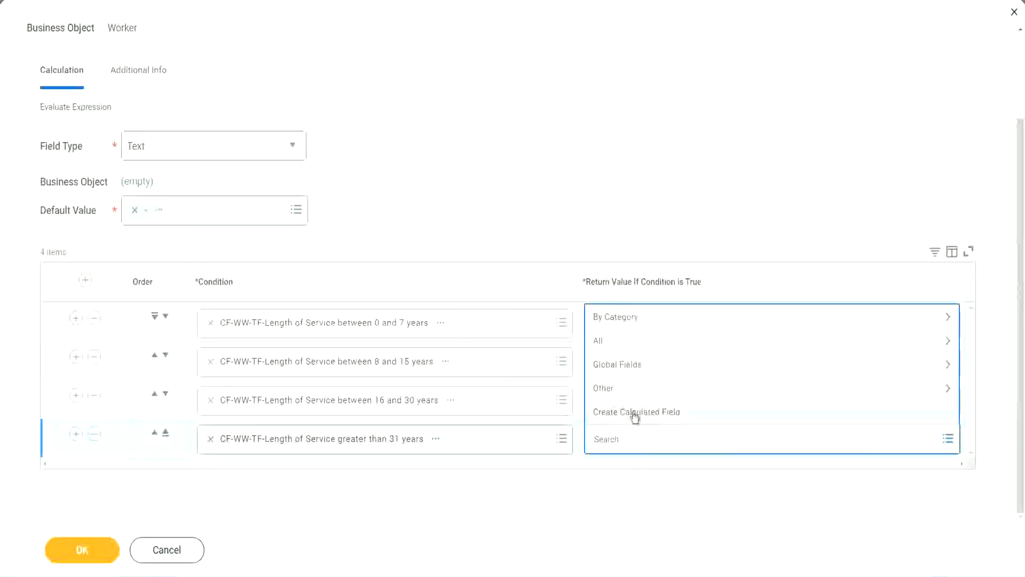
left_click(634, 413)
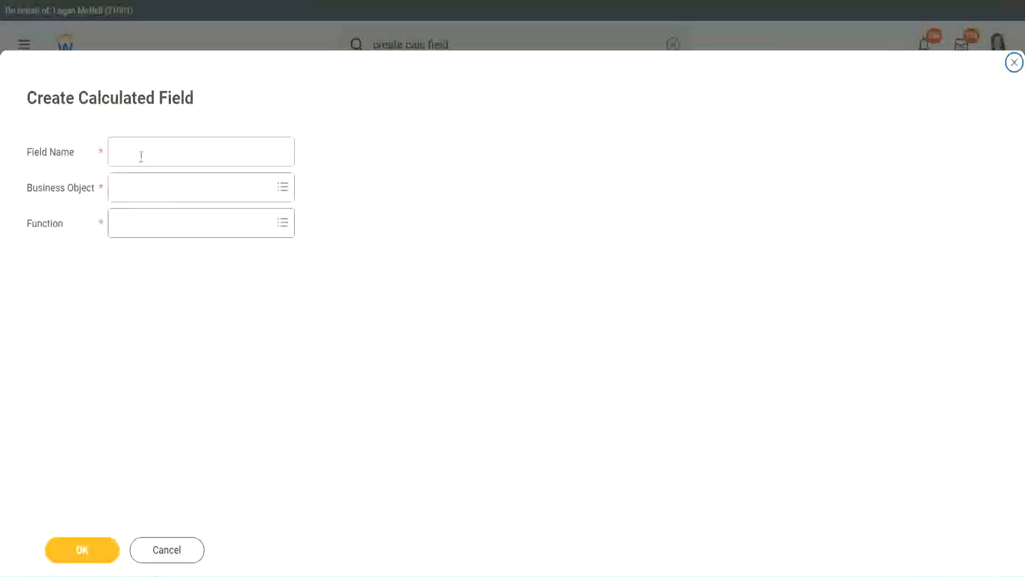
left_click(141, 156)
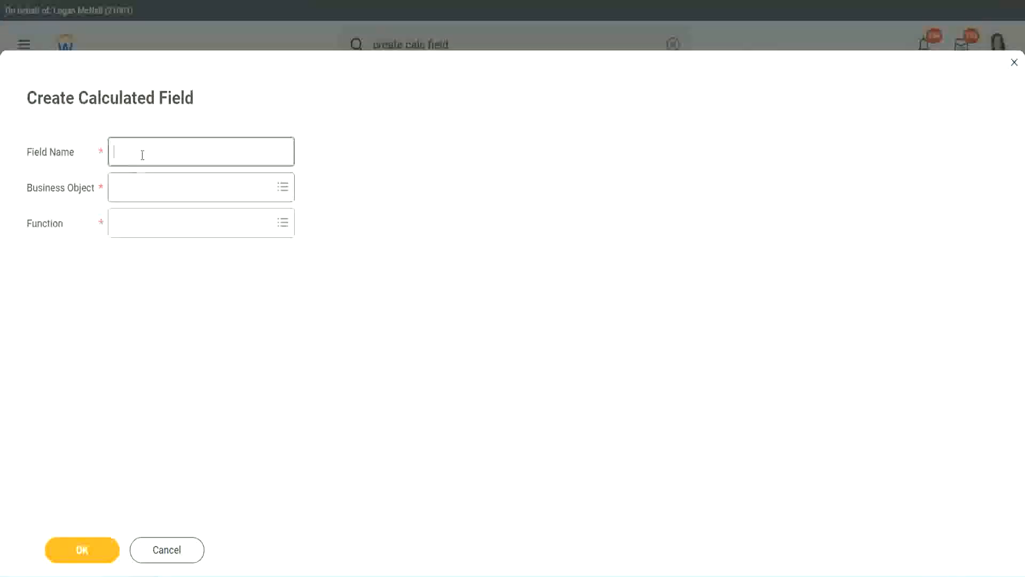
key("ctrl+v")
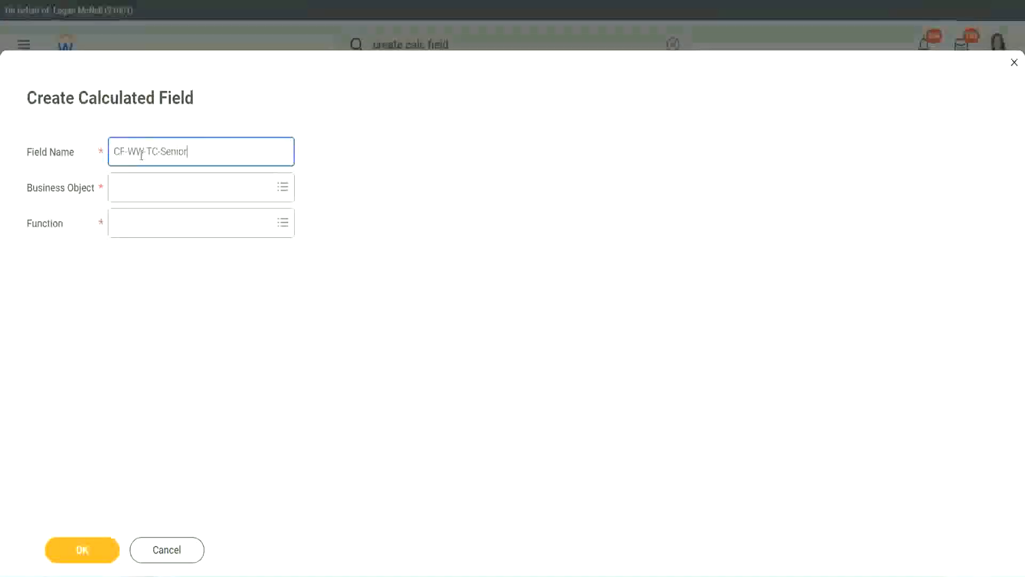
key("ctrl+shift+Left")
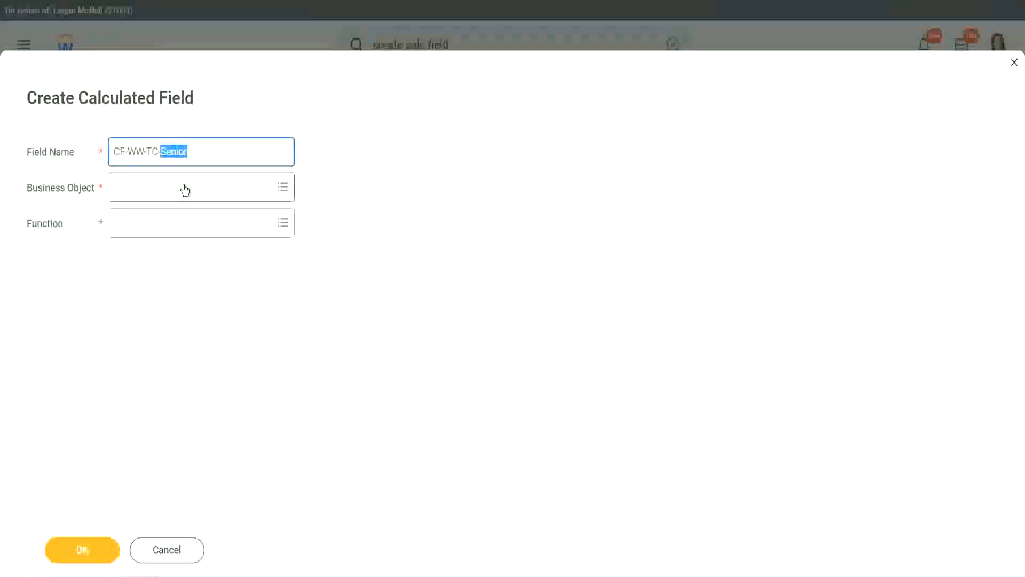
type("Legend")
- Set the new calculated field's business object to Global
left_click(144, 194)
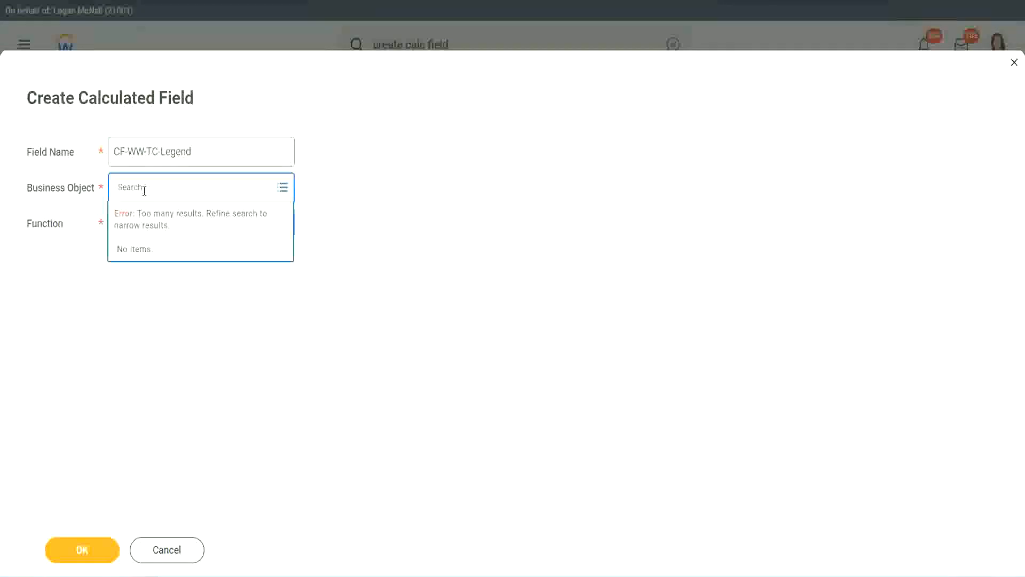
type("Sk")
type("obal")
key("Return")
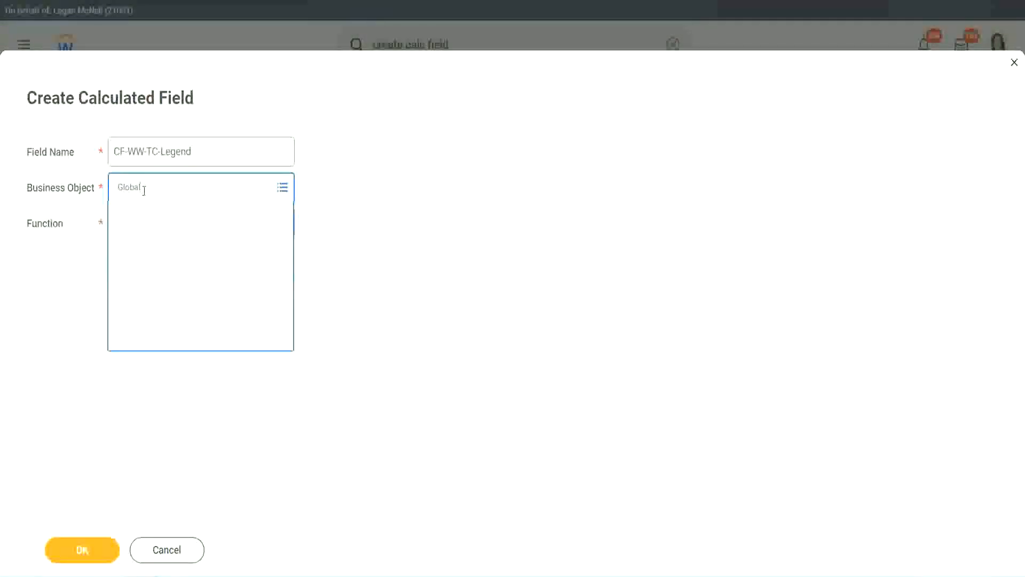
left_click(153, 247)
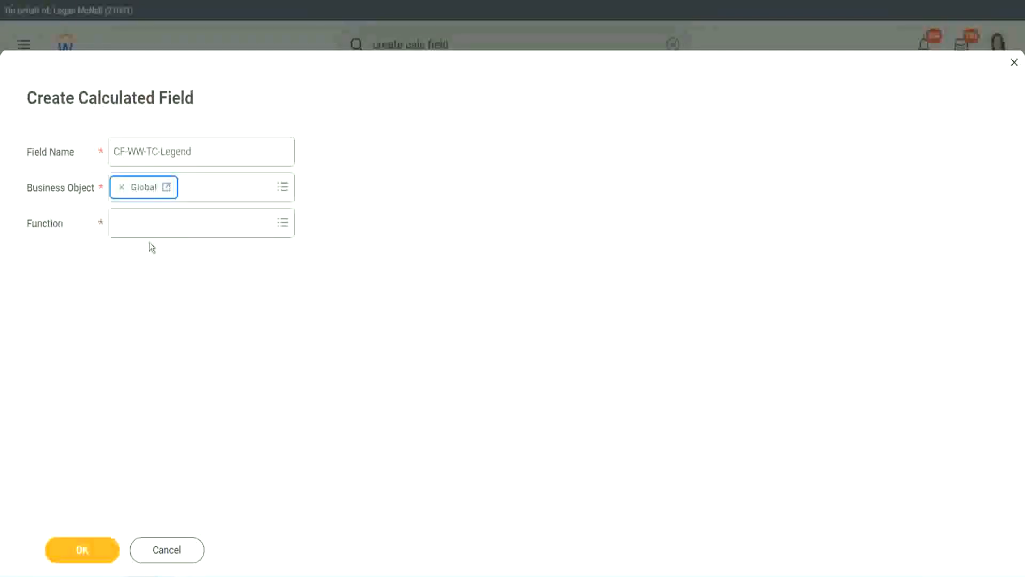
- Choose Text Constant as the function of CF-WW-TC-Legend and continue to its definition
left_click(148, 223)
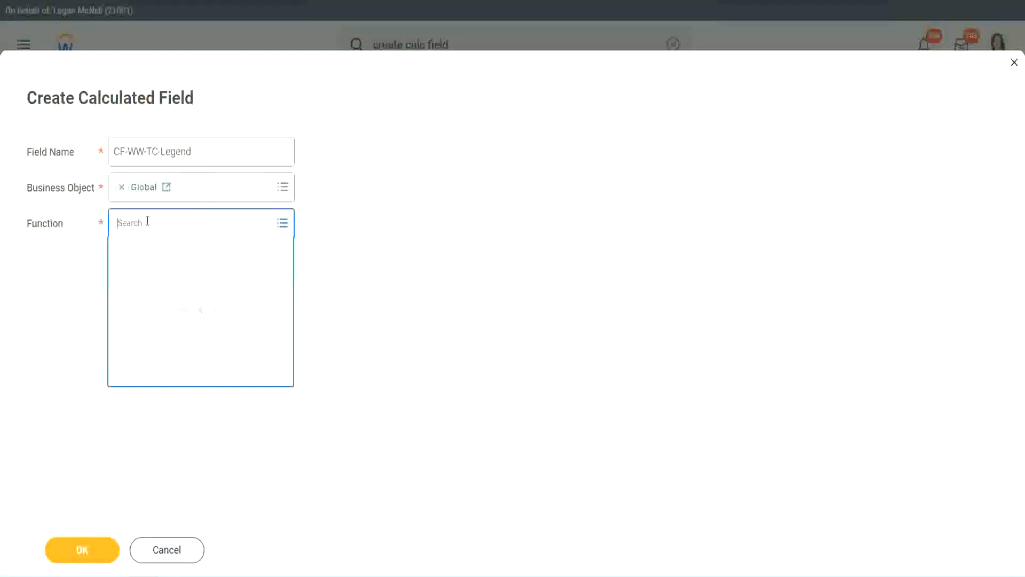
type("id")
key("Return")
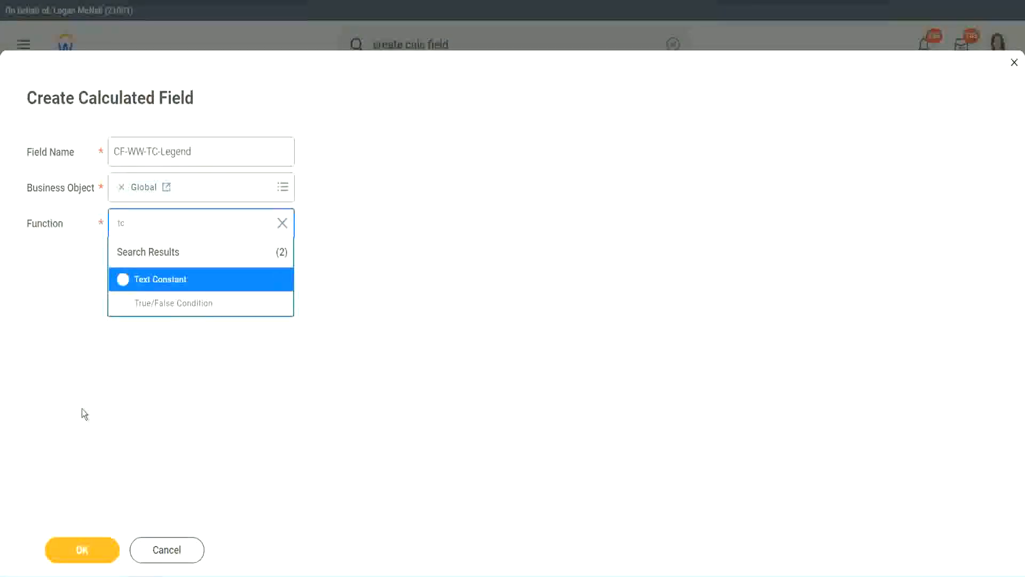
left_click(255, 287)
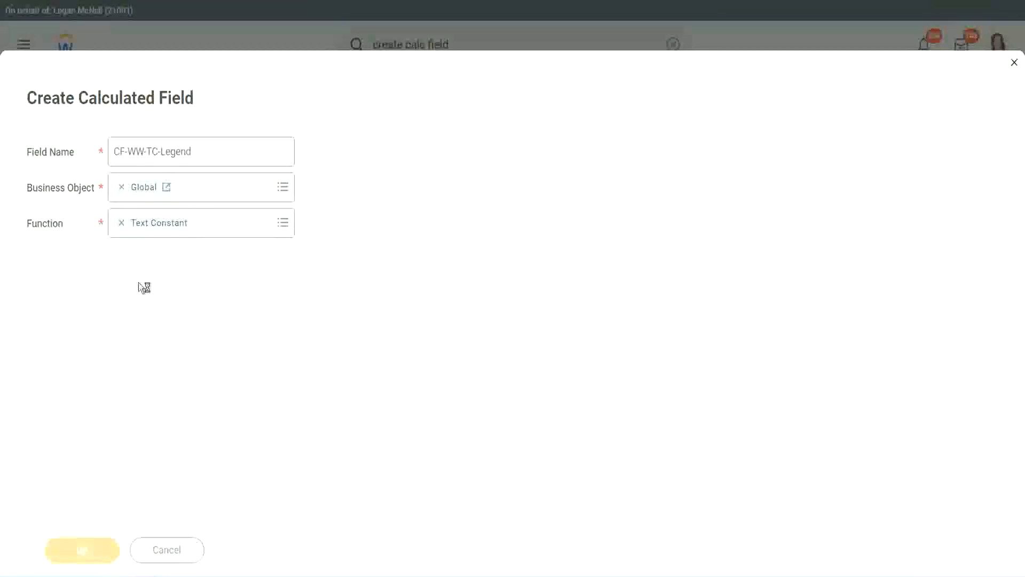
- Enter Legend as the text constant and save the field as the fourth row's return value
left_click(133, 304)
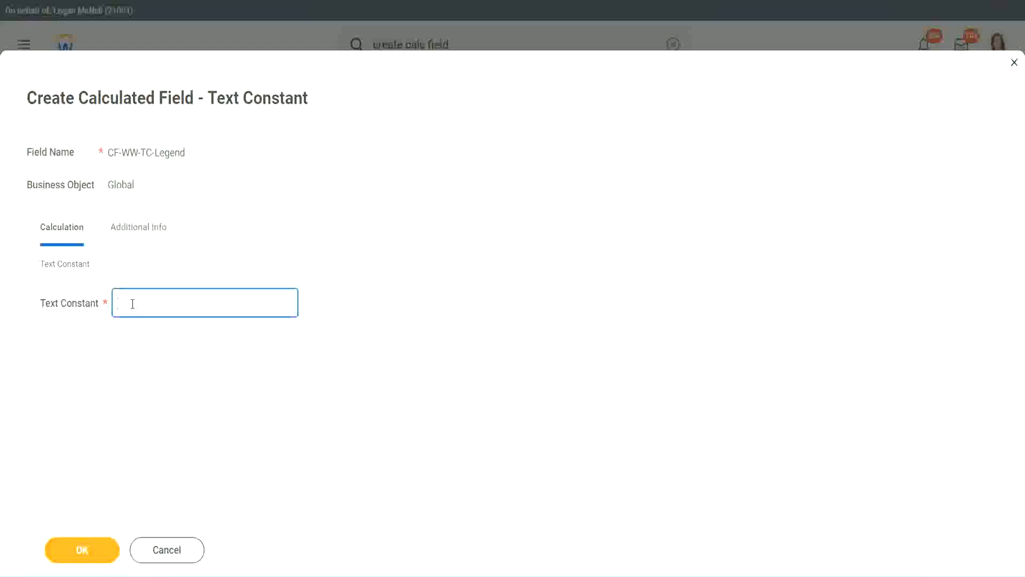
type("Legend")
left_click(83, 550)
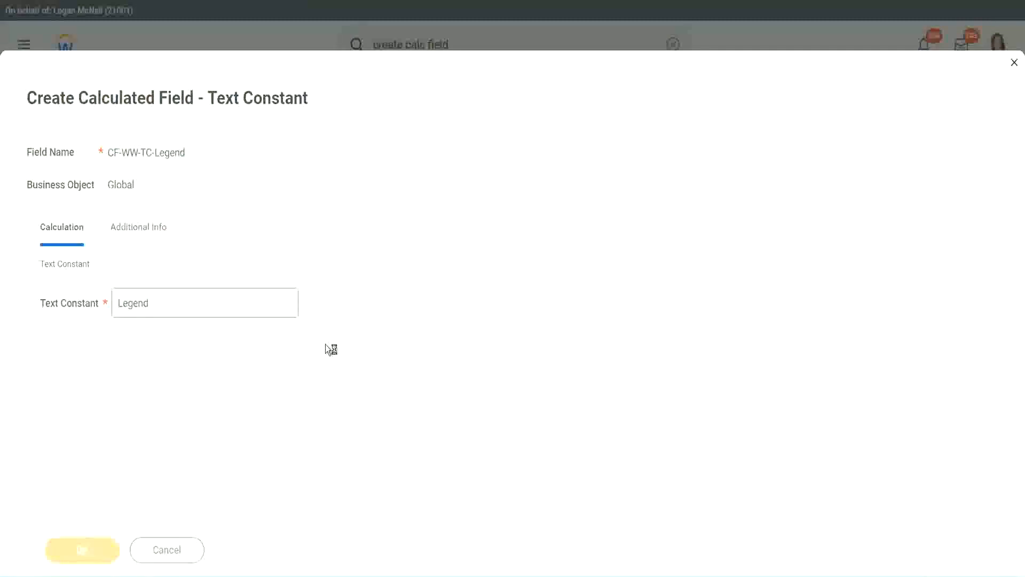
- Review the Evaluate Expression field's type, conditions and return values, and save the calculated field
scroll(542, 286, "down", 3)
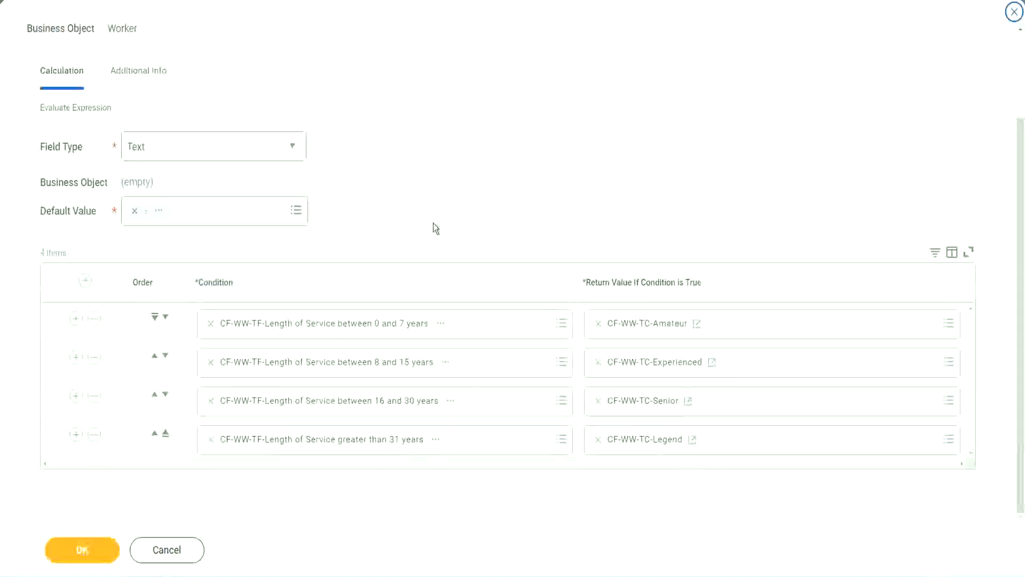
scroll(434, 215, "up", 1)
scroll(434, 214, "up", 1)
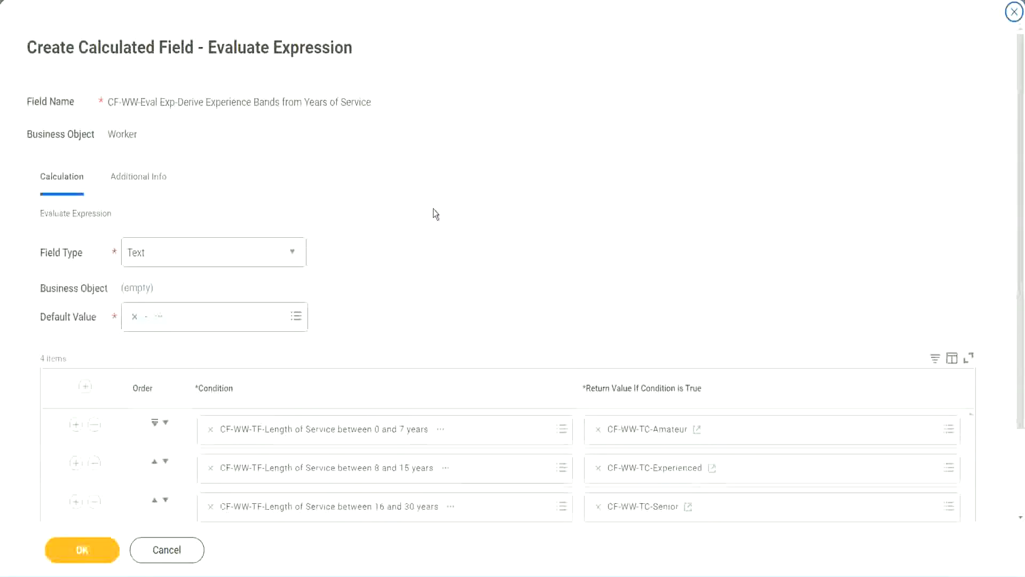
scroll(433, 214, "down", 2)
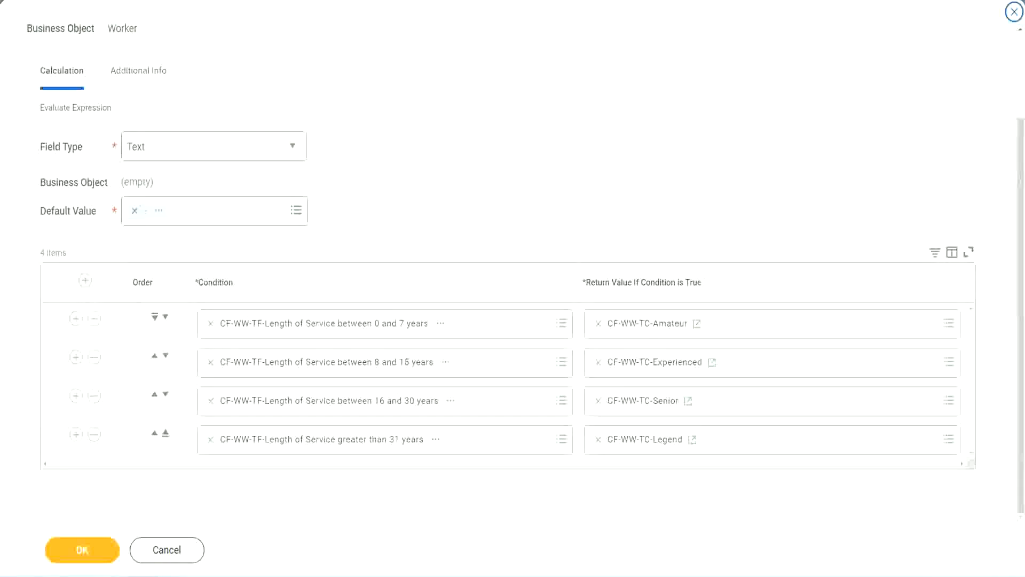
left_click_drag(656, 150, 665, 254)
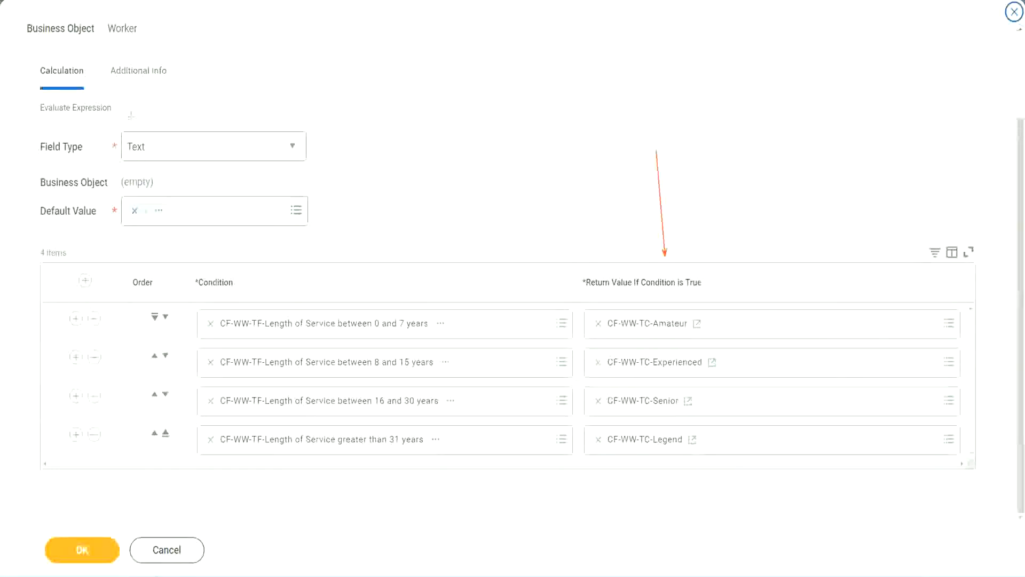
left_click_drag(127, 92, 131, 129)
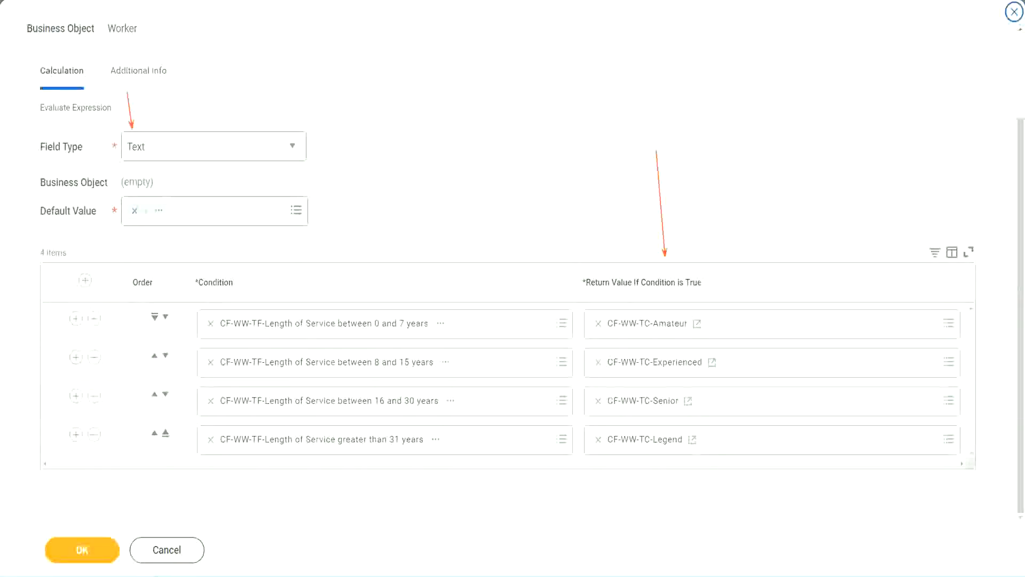
left_click(89, 550)
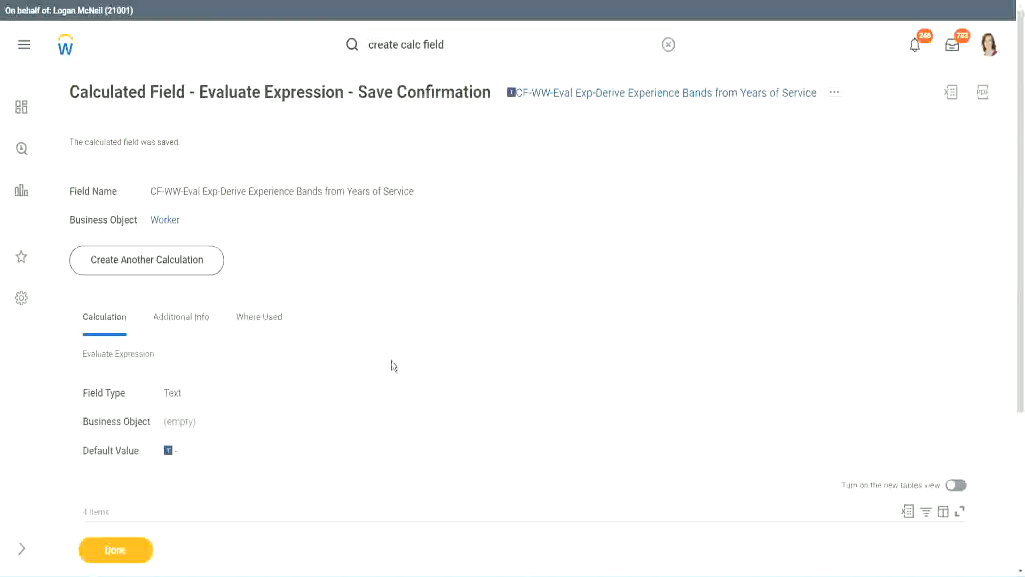
- Check the saved field's conditions and return values, and copy the name of the experience bands calculated field
scroll(395, 369, "down", 5)
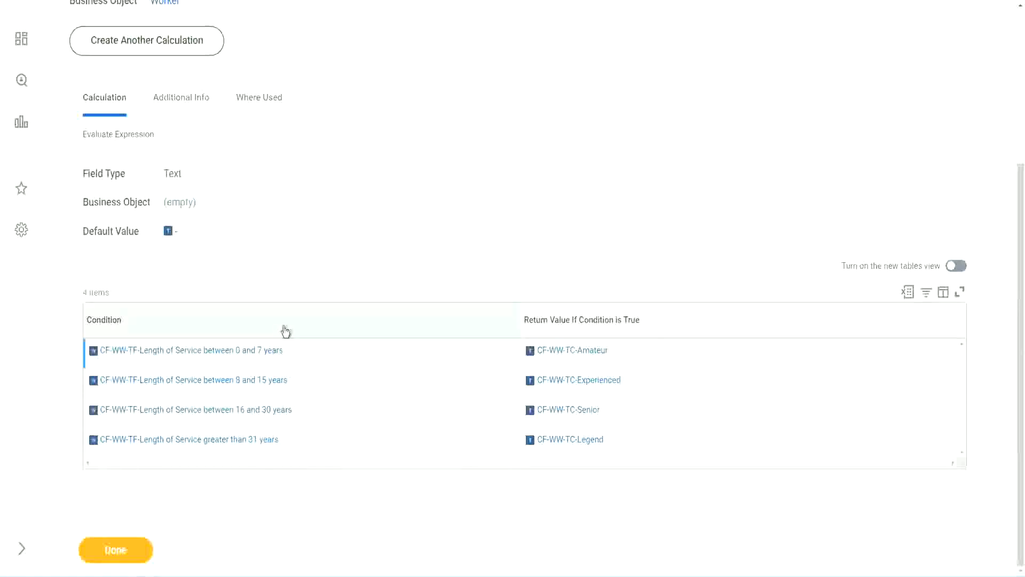
scroll(283, 330, "up", 5)
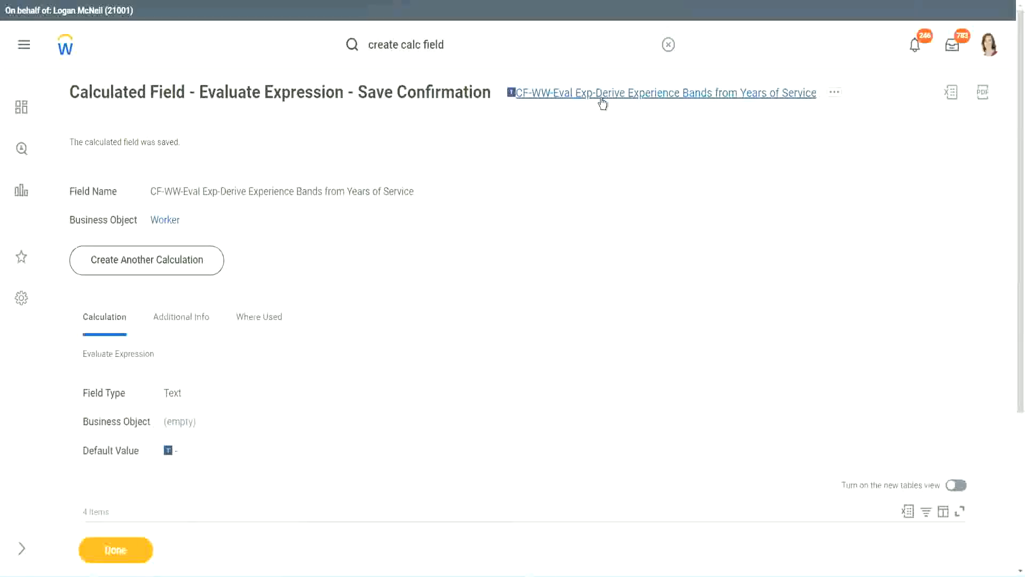
left_click(631, 163)
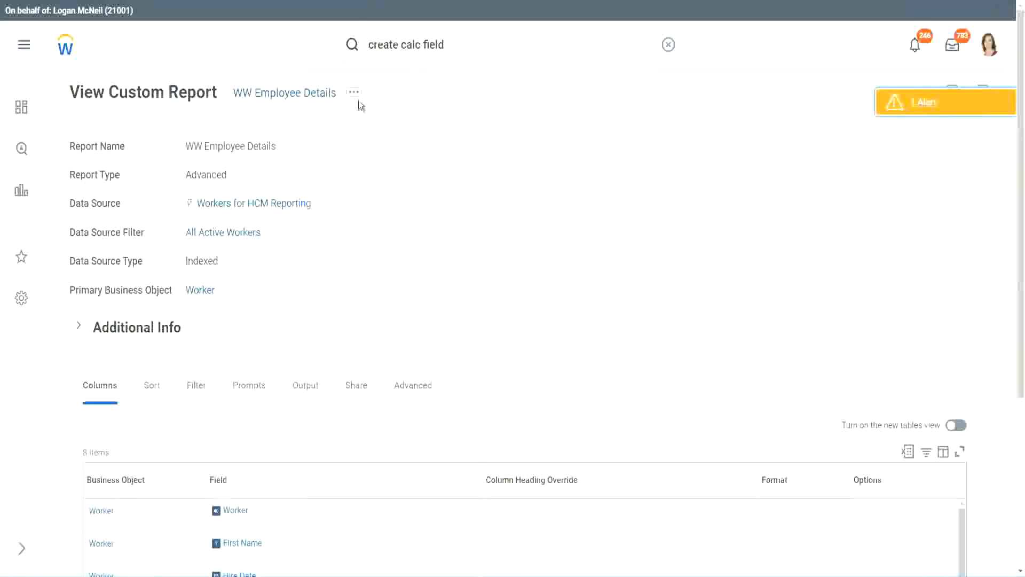
- Open the WW Employee Details custom report for editing
left_click(356, 100)
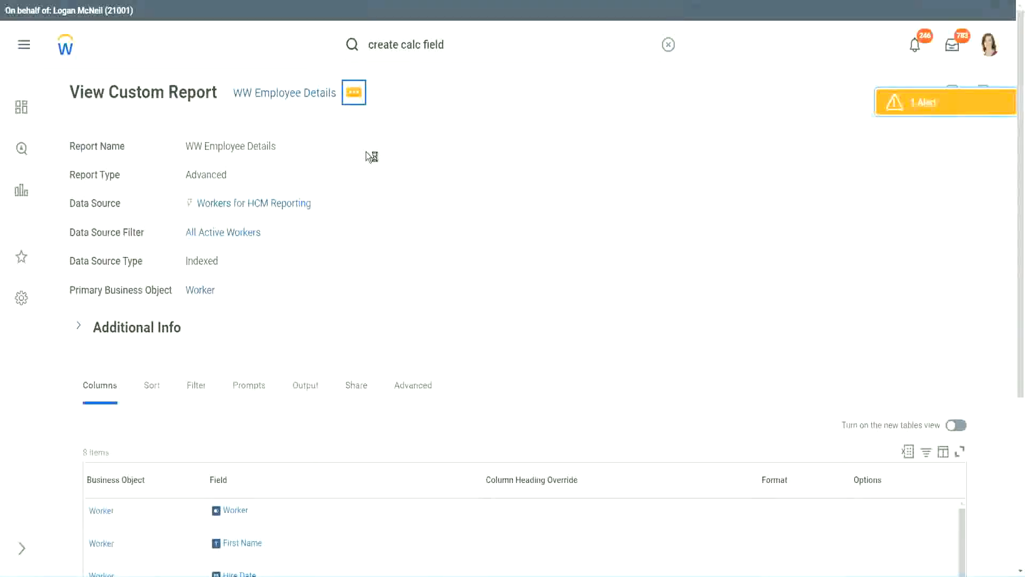
mouse_move(419, 151)
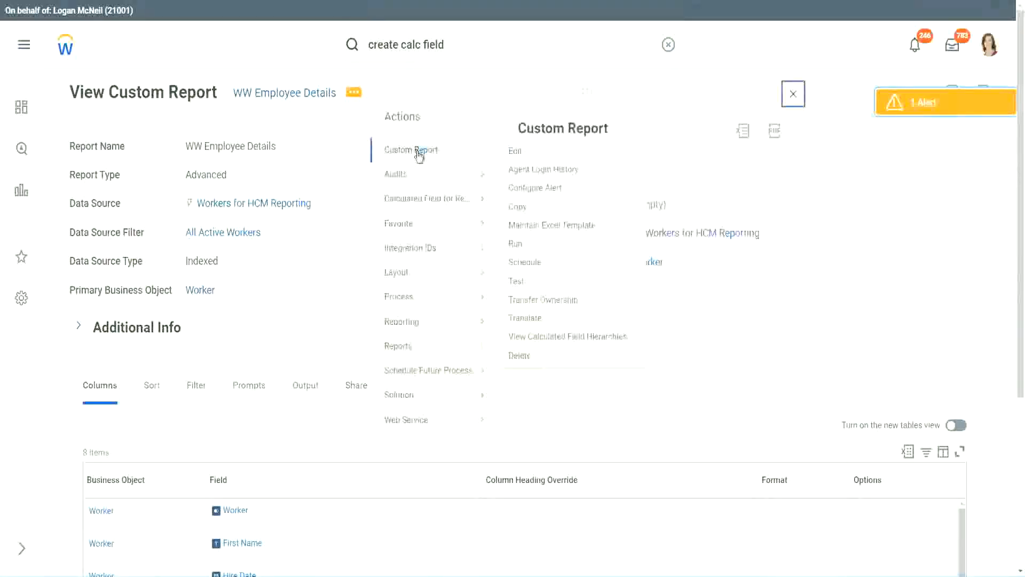
left_click(521, 155)
- Add a Worker column row at the end of the report's columns and remove the CF-WW-Substring Text-Years from Length of Service column
scroll(375, 234, "down", 5)
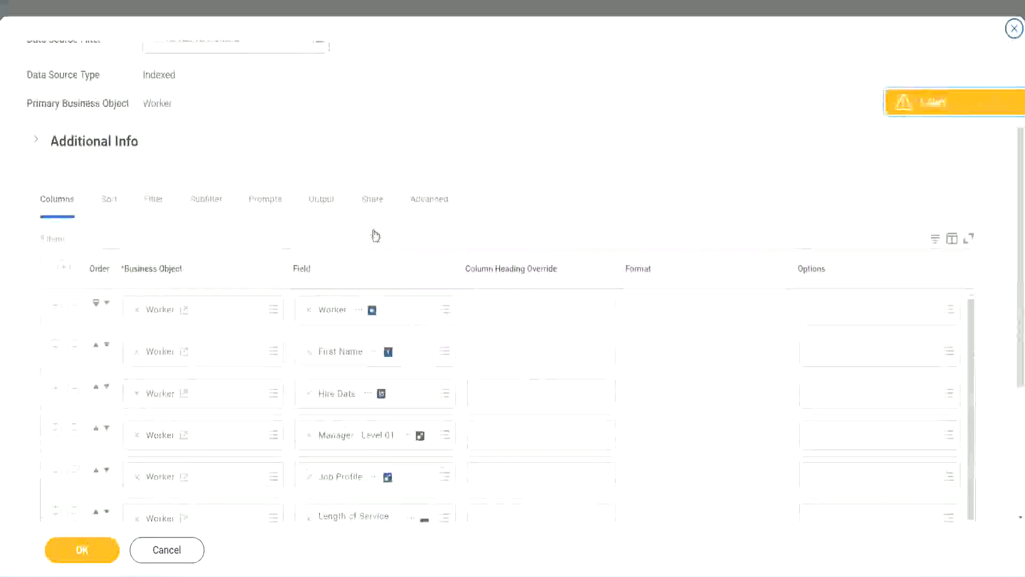
scroll(376, 235, "down", 3)
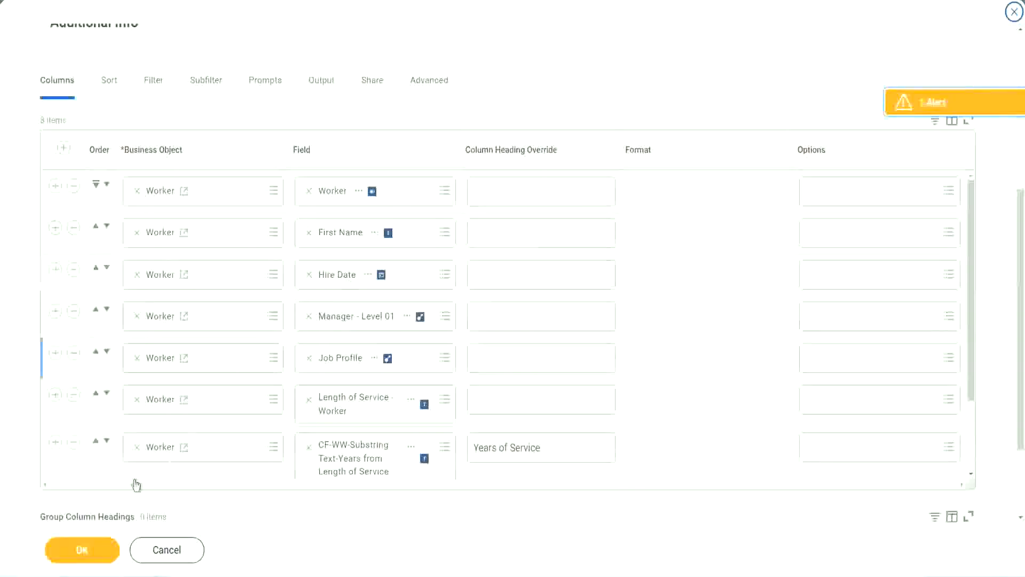
left_click(56, 444)
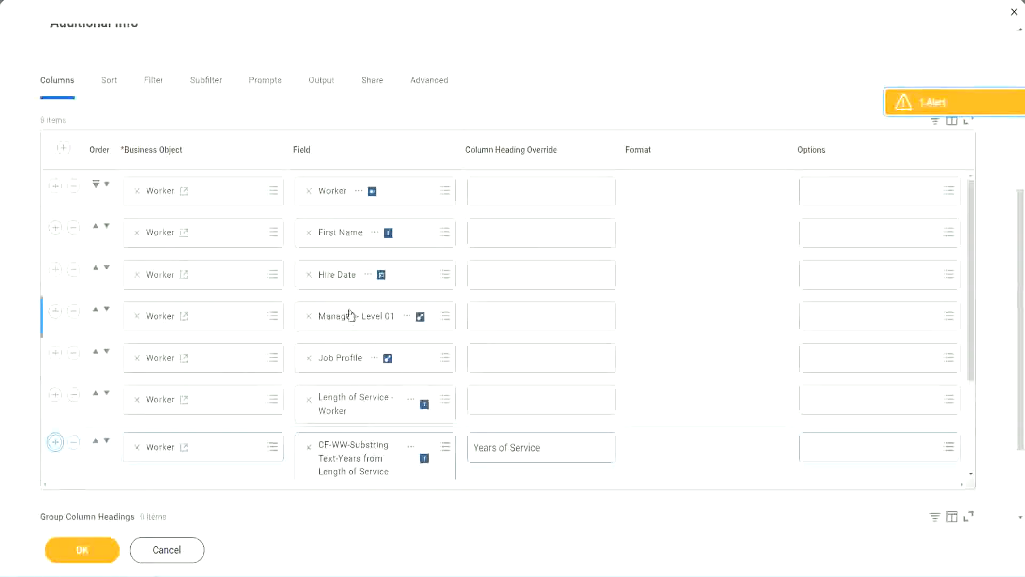
scroll(535, 351, "down", 3)
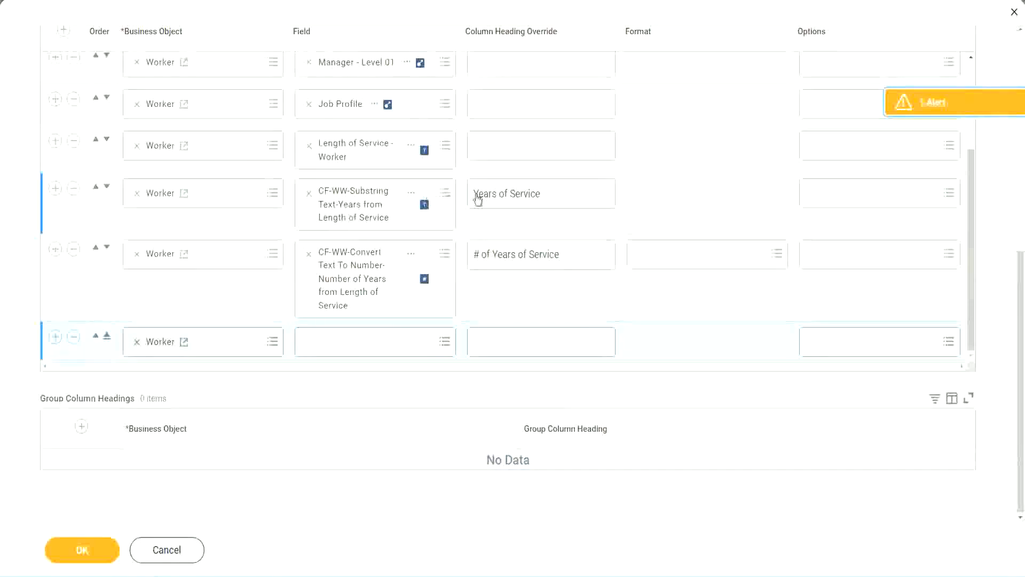
left_click(74, 189)
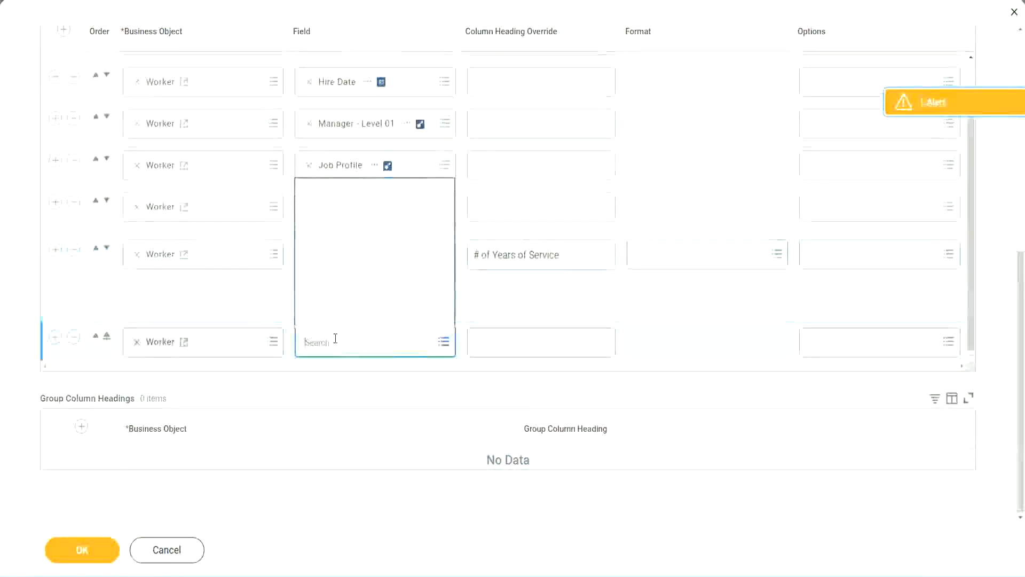
- Set the new column's field to CF-WW-Eval Exp-Derive Experience Bands from Years of Service and its heading override to Experience
key("ctrl+v")
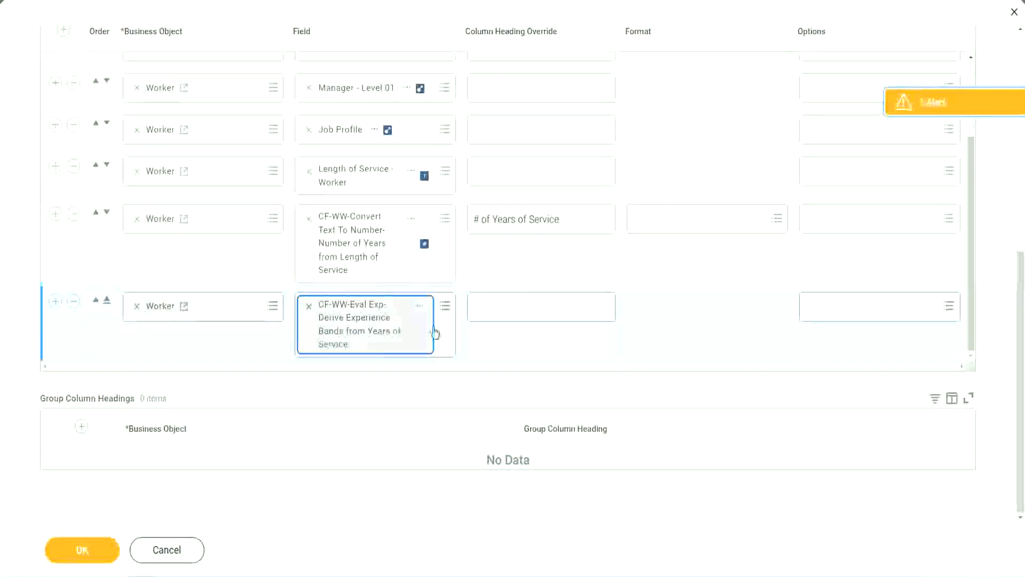
left_click(522, 307)
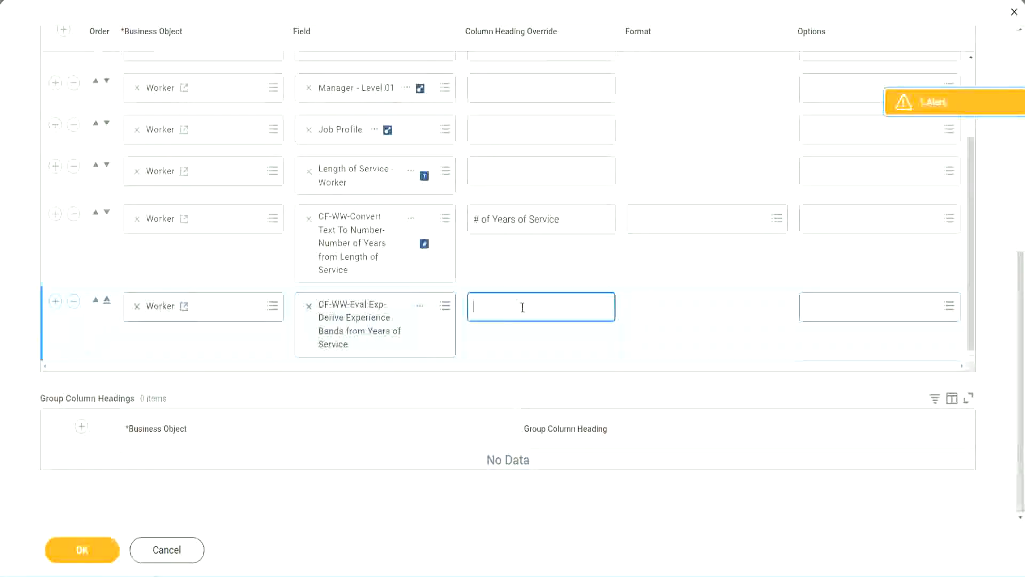
type("E")
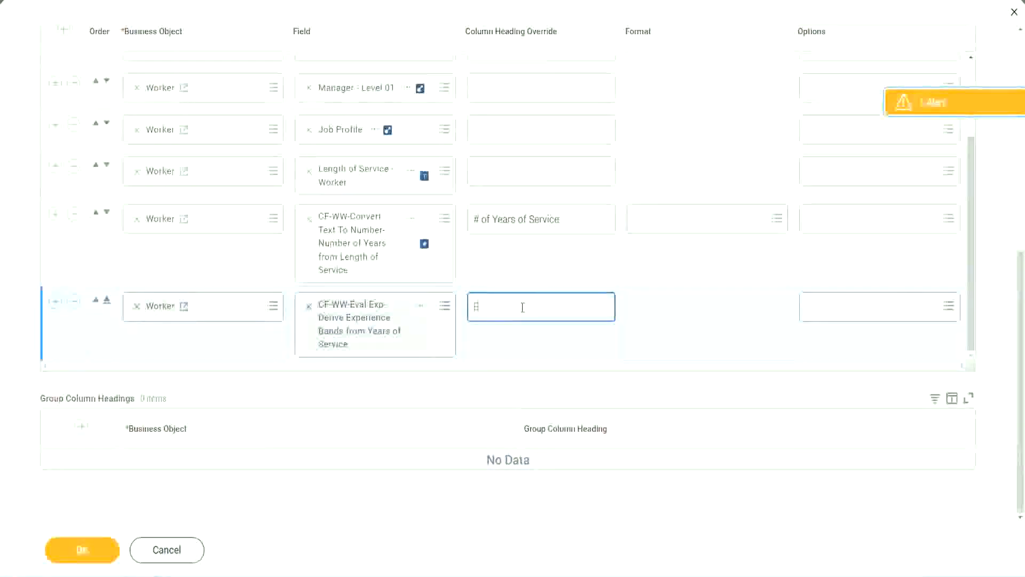
type("xperience")
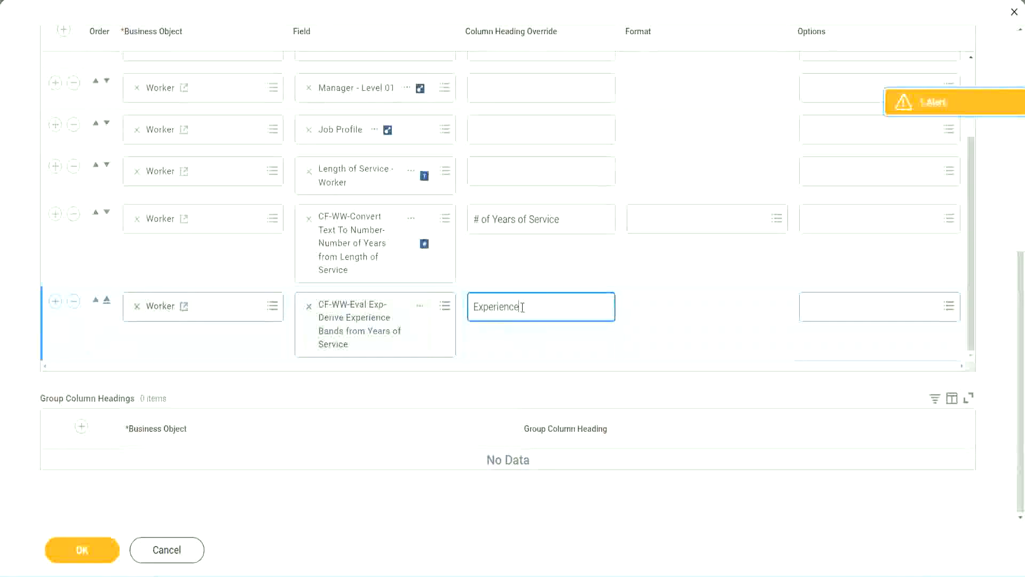
- Complete the new column's heading override as Experience Bands and save the report definition
type(" Bands")
left_click(98, 552)
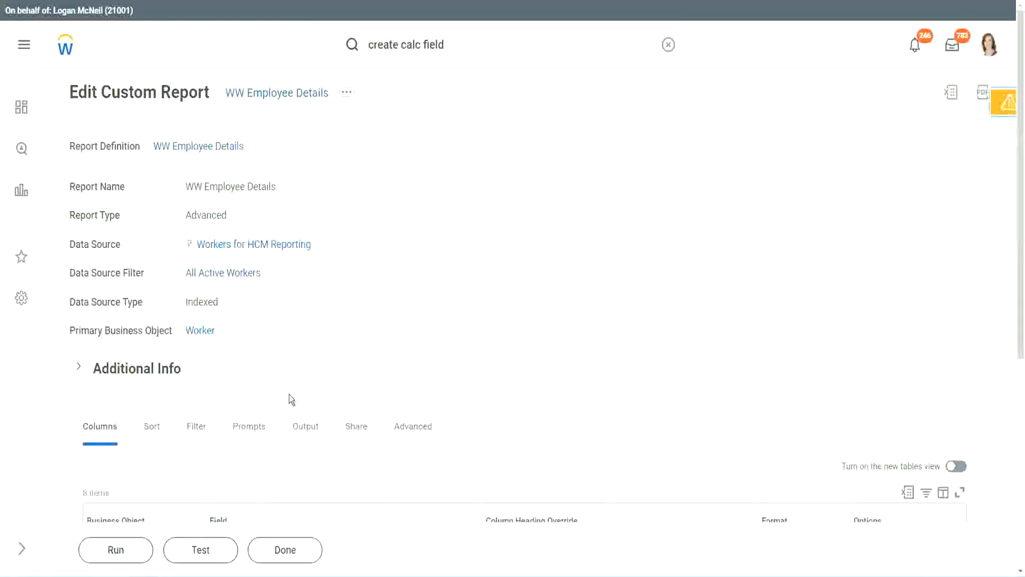
scroll(319, 361, "down", 4)
- Run the WW Employee Details report with the worker type, employee type and contingent worker type prompts left blank
left_click(119, 550)
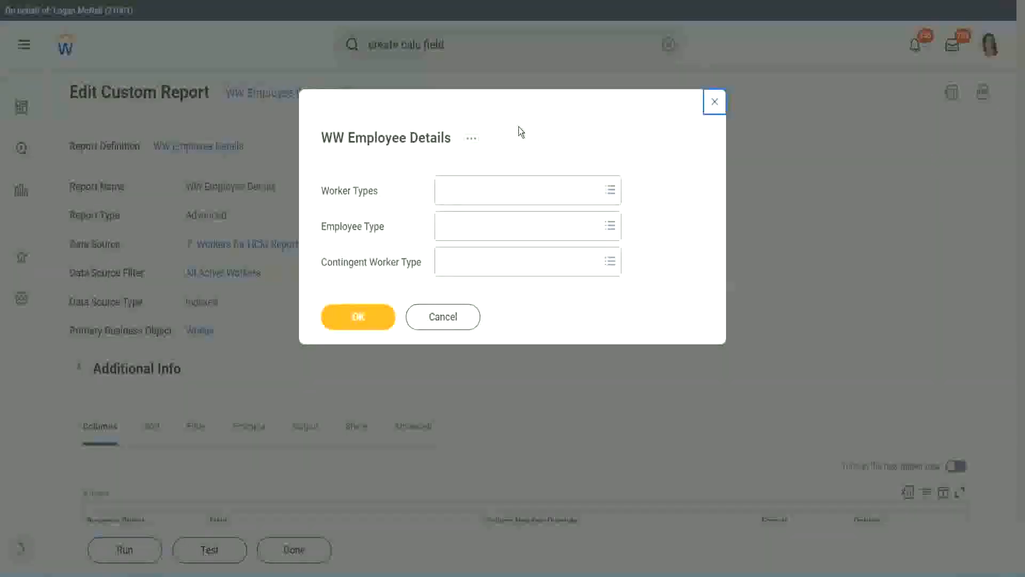
left_click(359, 316)
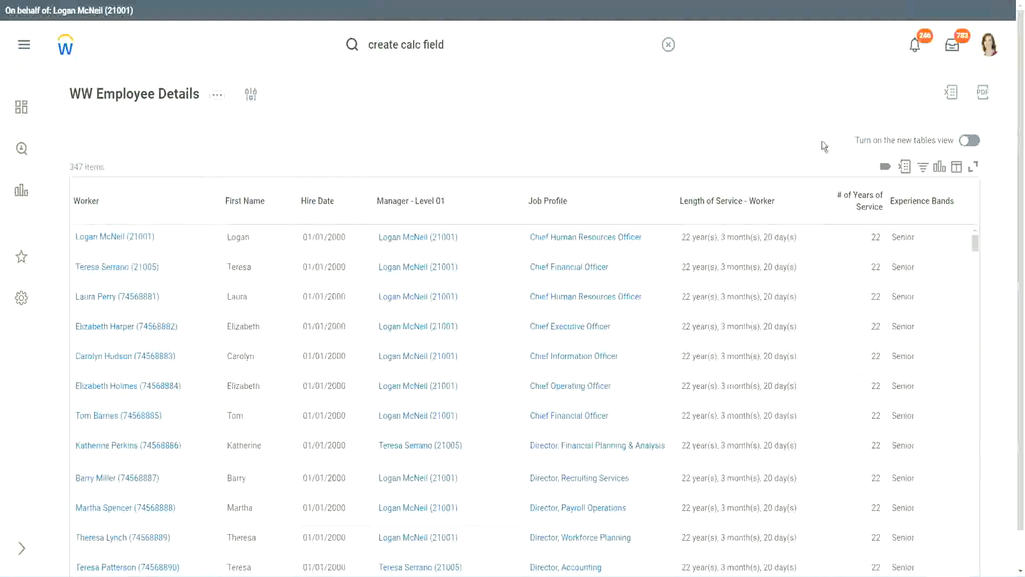
scroll(844, 166, "down", 1)
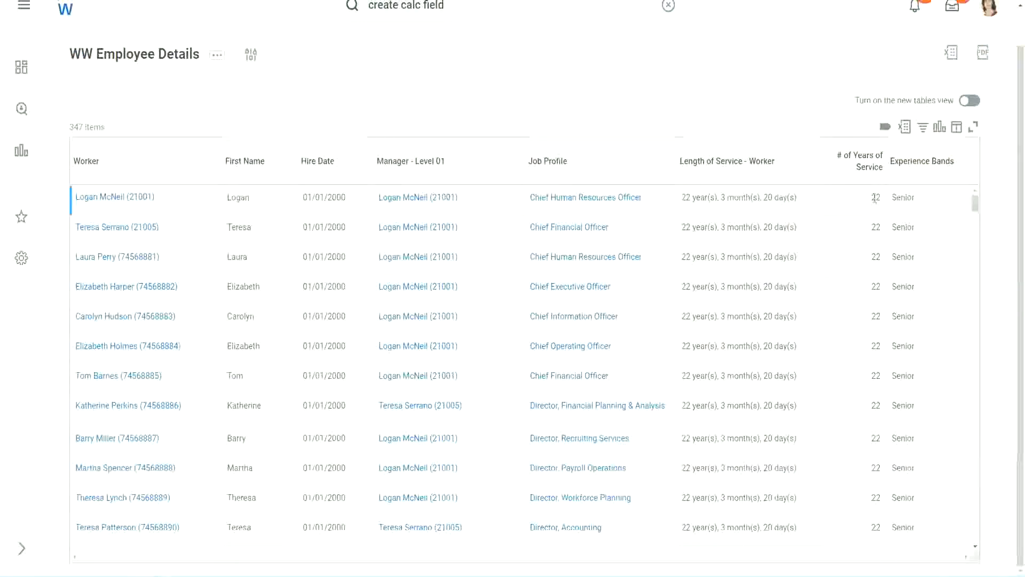
- Compare the first worker's years of service with the 16 - 30 years Senior band in the Notepad++ notes
double_click(876, 198)
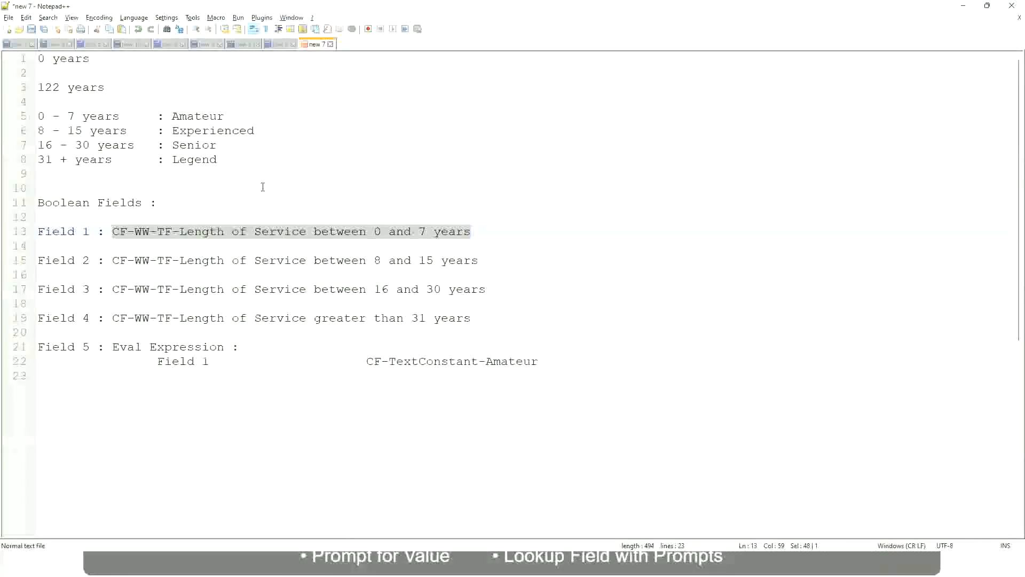
left_click(264, 186)
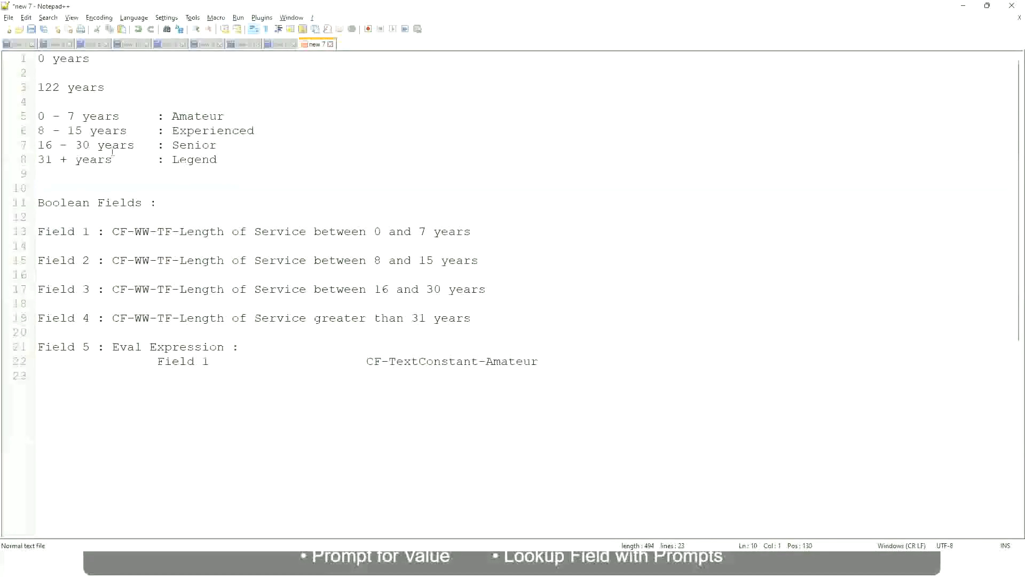
left_click(176, 145)
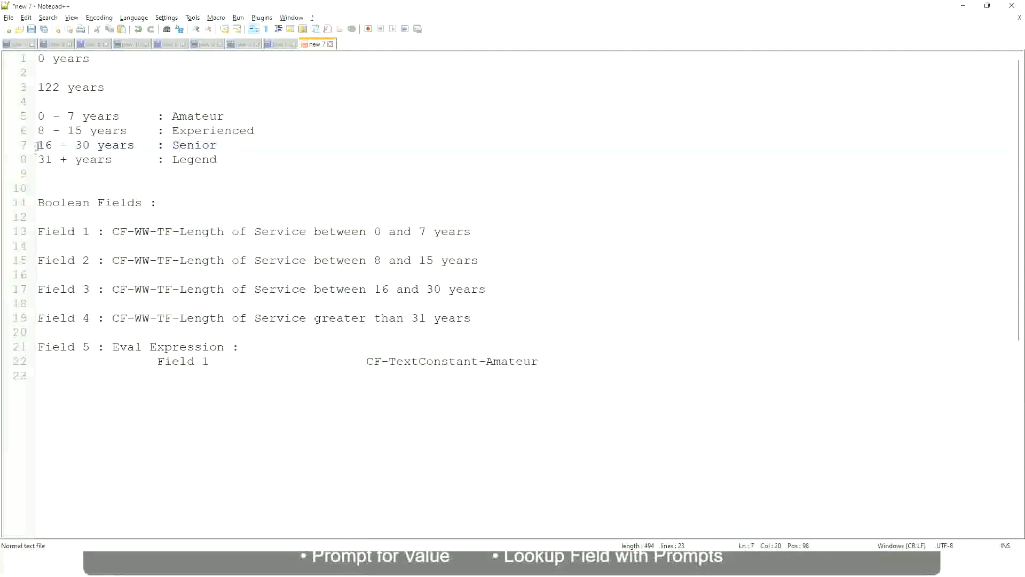
left_click_drag(38, 146, 100, 146)
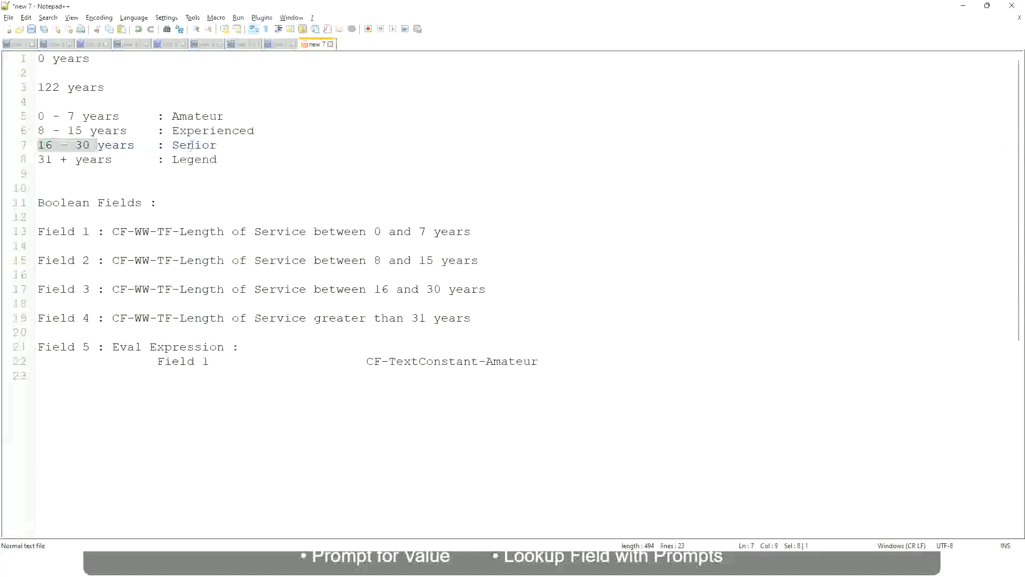
double_click(191, 144)
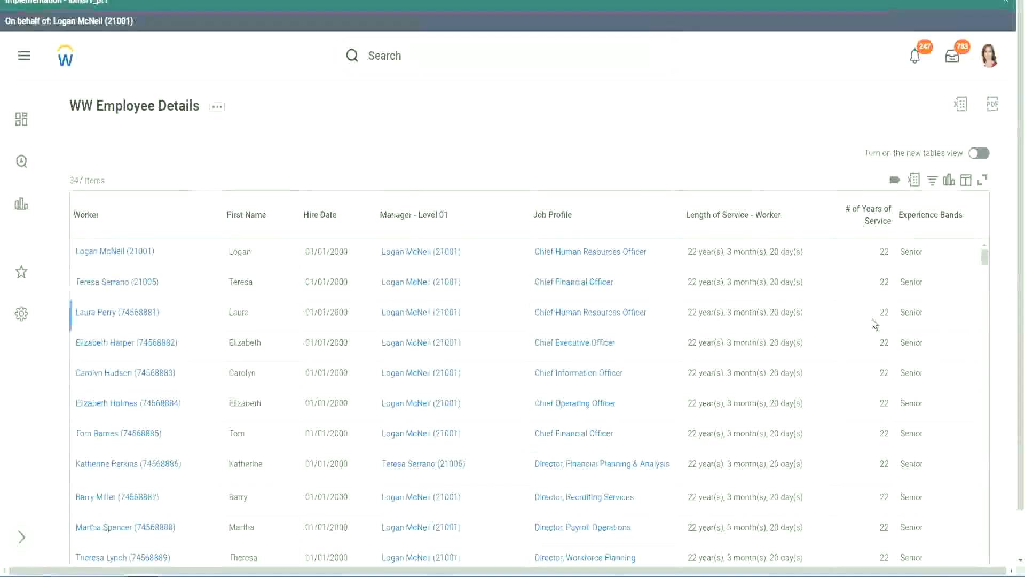
- Return to the report in Workday and examine the years of service and experience band down the worker rows
scroll(873, 320, "down", 2)
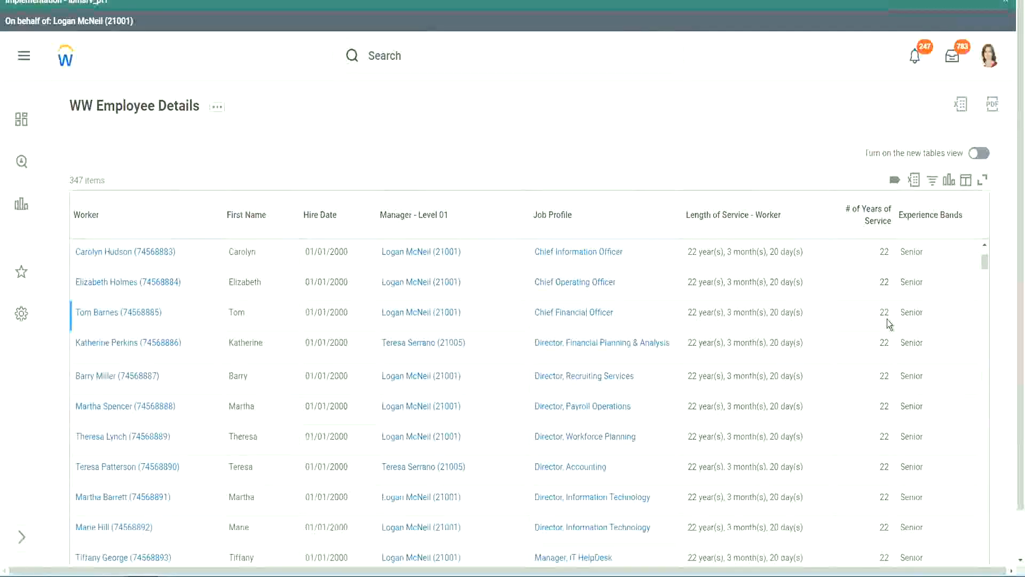
scroll(887, 321, "down", 5)
scroll(893, 354, "down", 5)
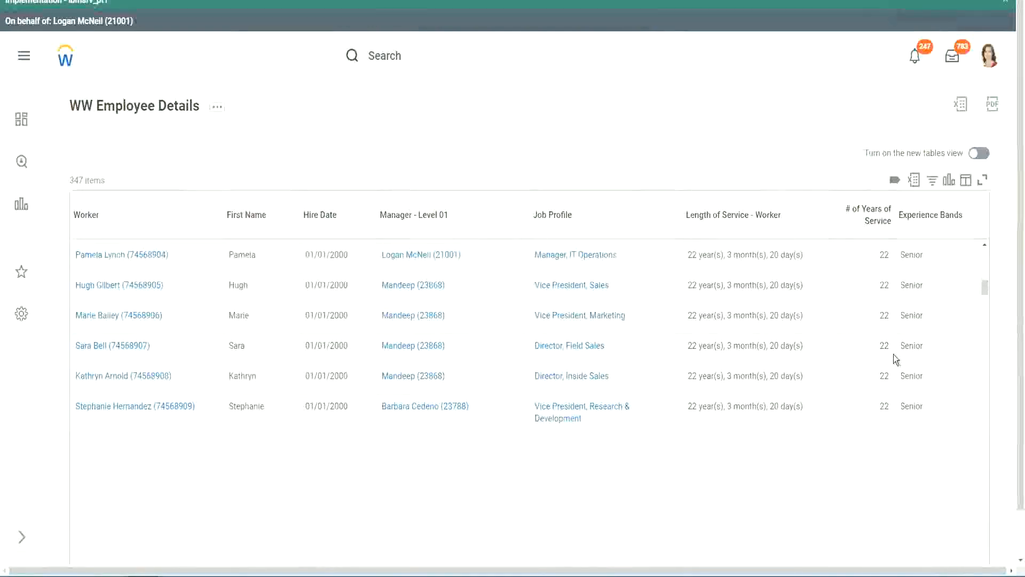
scroll(893, 353, "down", 3)
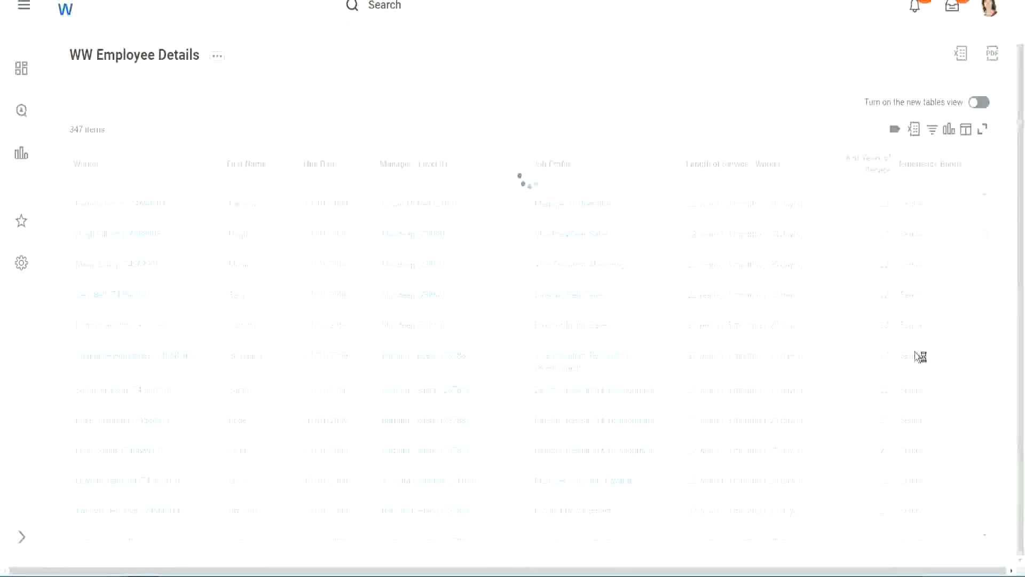
scroll(951, 302, "down", 5)
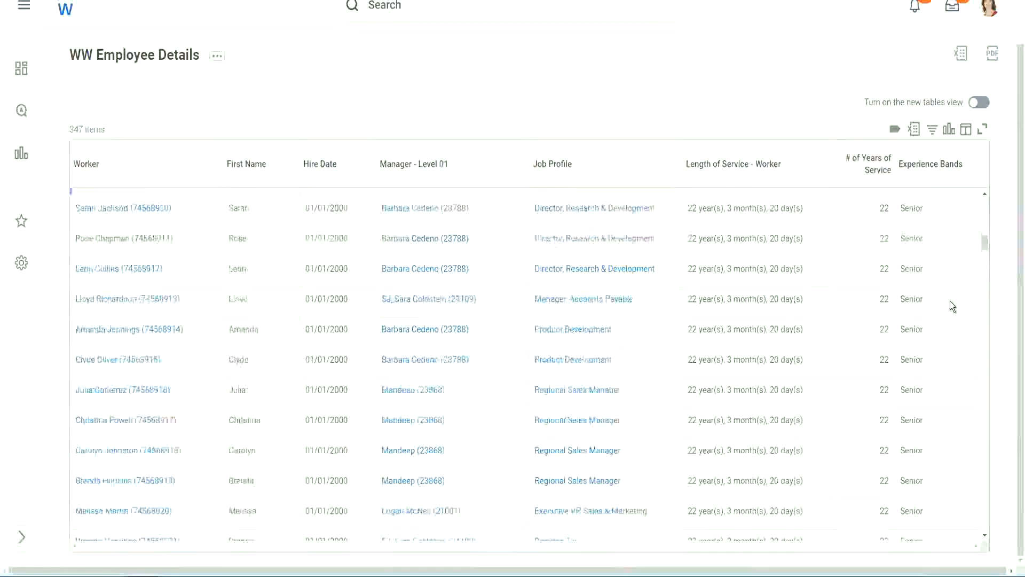
scroll(950, 305, "down", 3)
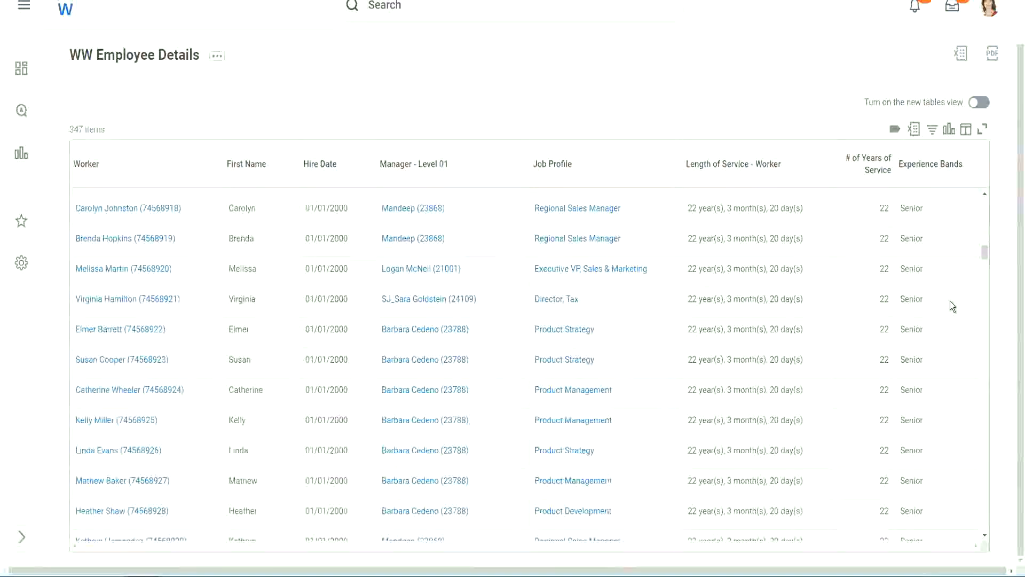
scroll(950, 300, "down", 10)
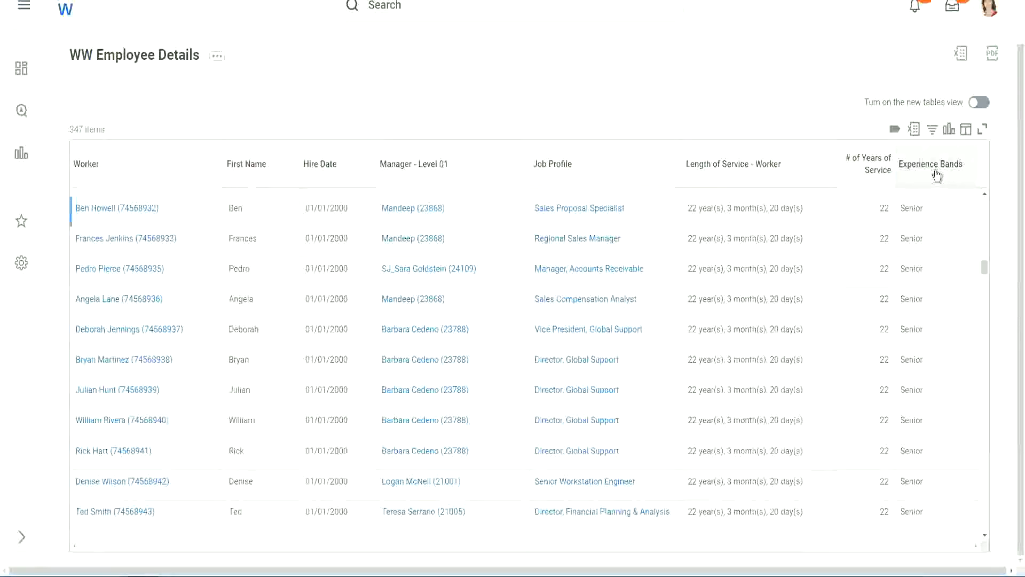
- Filter the report's Experience Bands column for values that contain Amateur
left_click(937, 175)
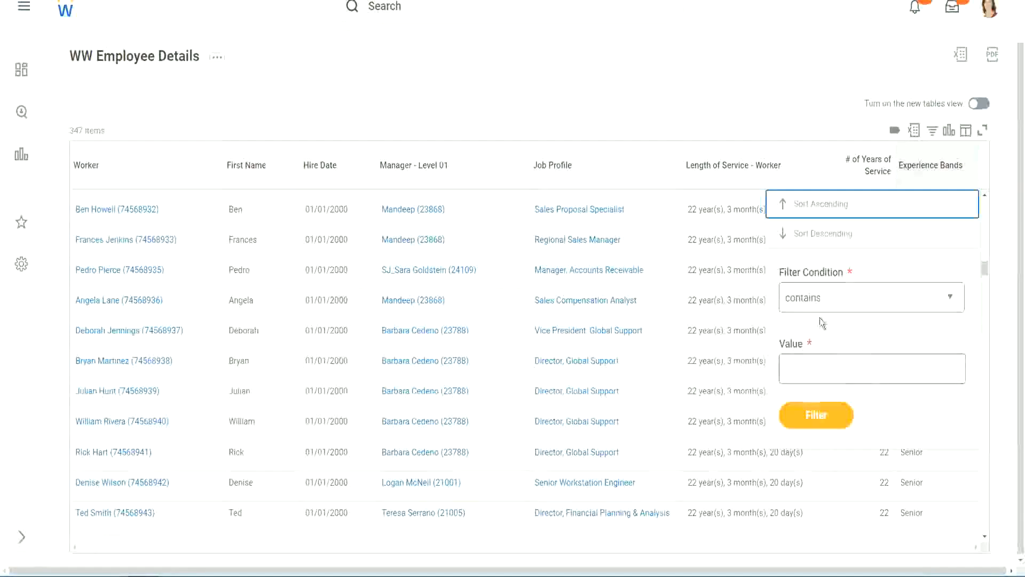
left_click(813, 359)
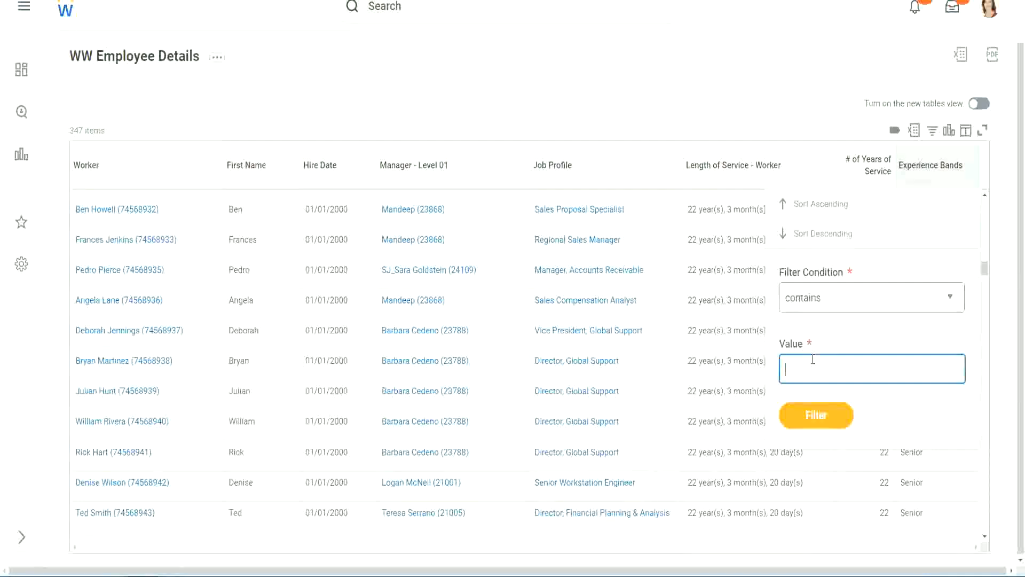
type("Amateur")
left_click(807, 417)
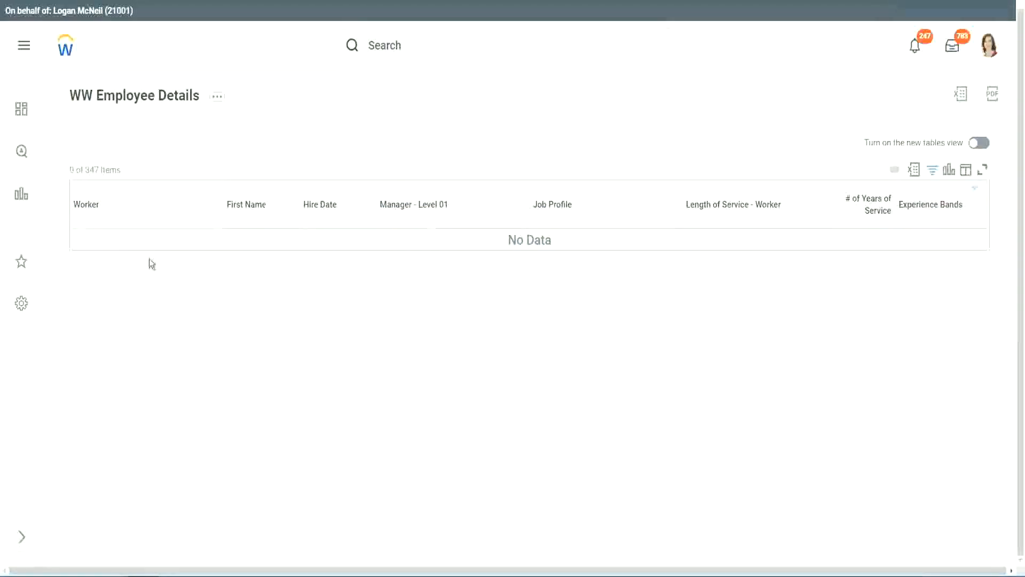
- Change the Experience Bands filter value to Legend and apply it
left_click(929, 207)
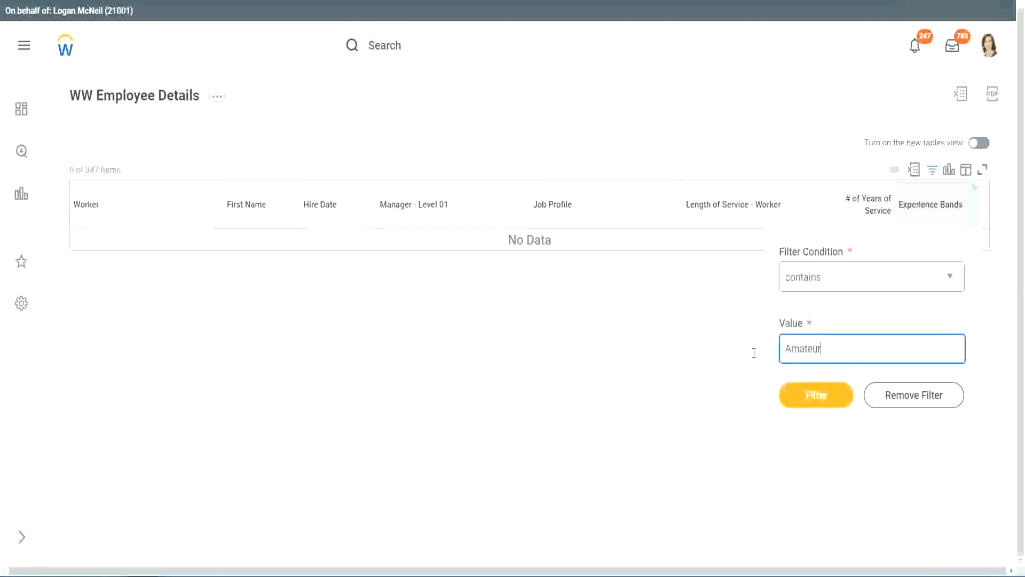
key("Return")
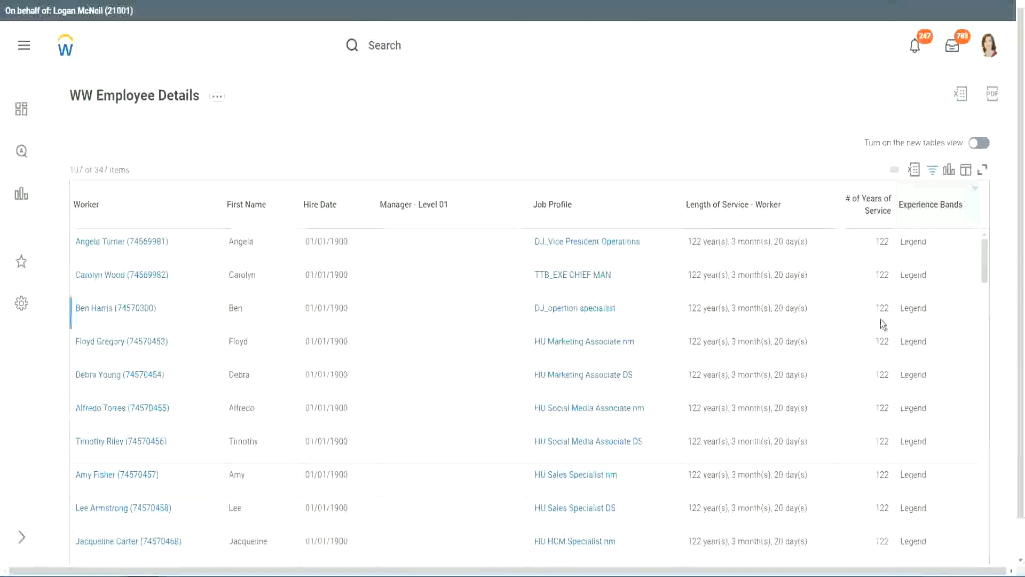
- Check the hire dates and years of service against the Legend band through to the end of the filtered rows
scroll(881, 321, "down", 15)
scroll(881, 319, "down", 5)
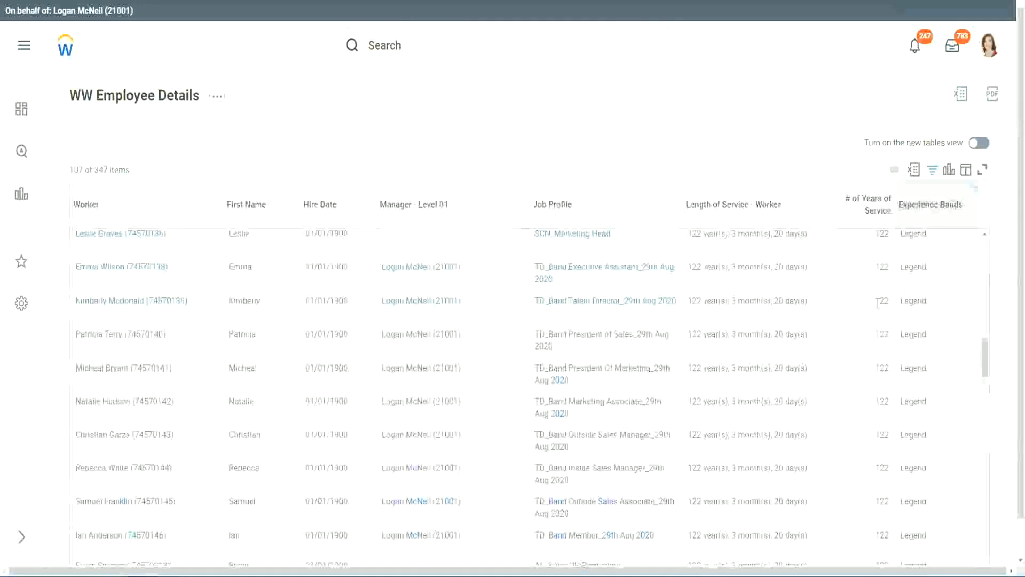
scroll(878, 303, "down", 15)
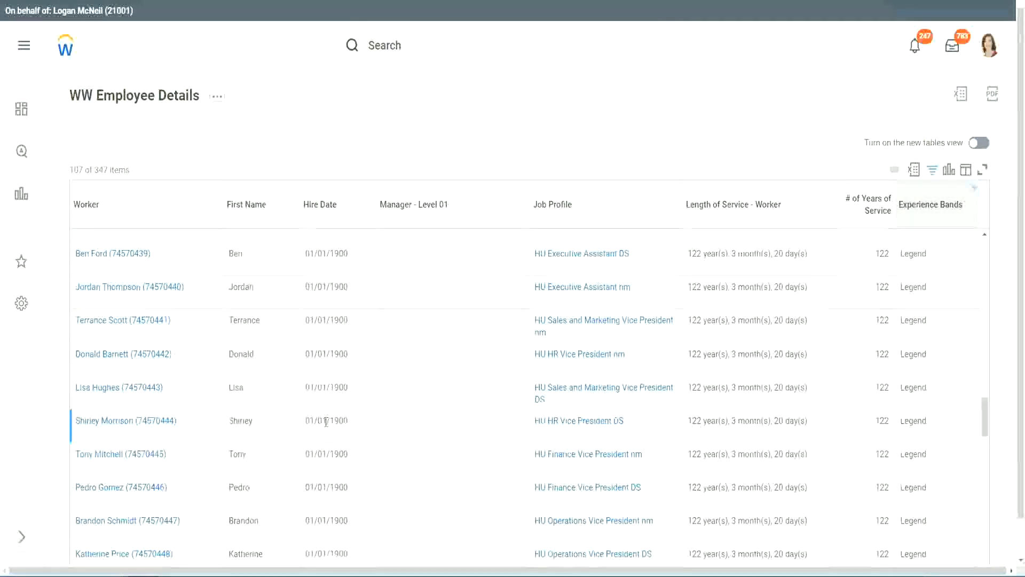
double_click(334, 419)
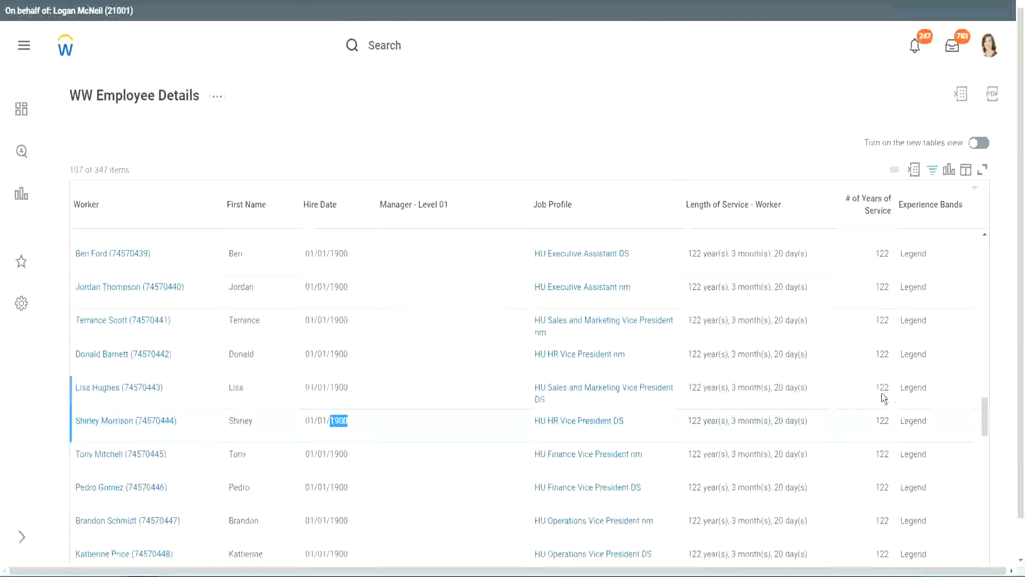
scroll(879, 395, "down", 2)
scroll(870, 397, "down", 4)
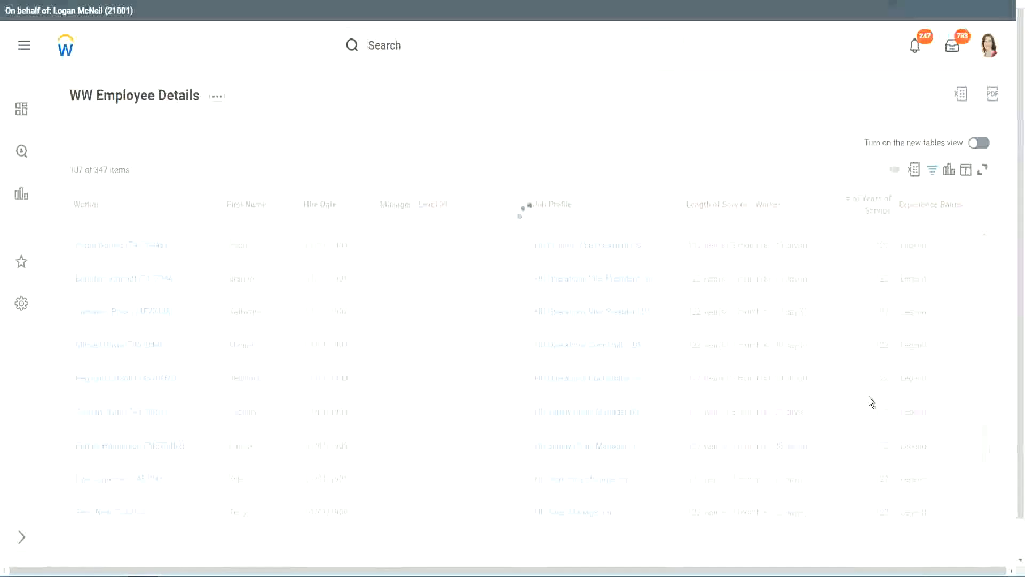
scroll(869, 396, "down", 20)
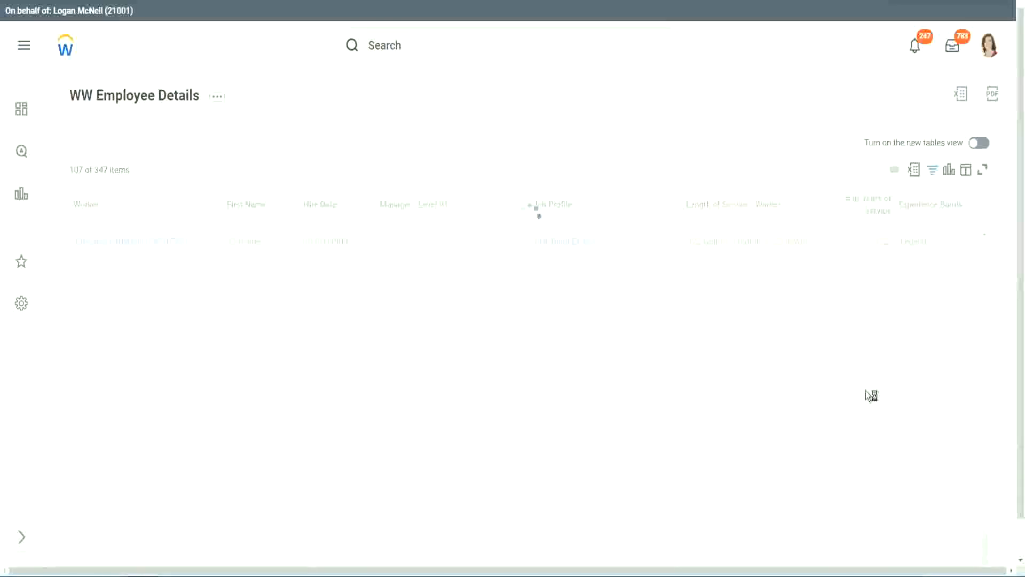
scroll(855, 351, "down", 2)
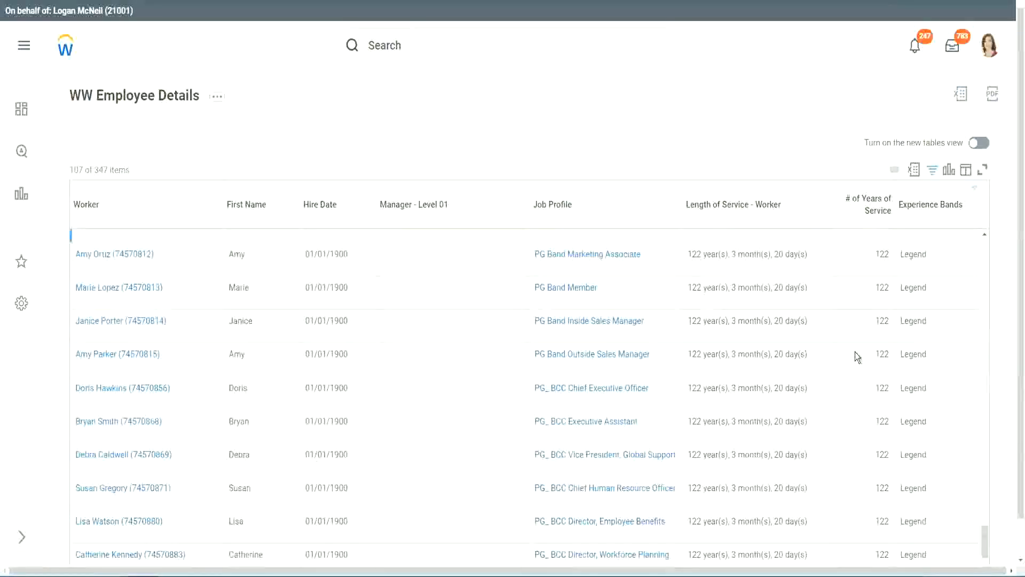
scroll(855, 352, "down", 2)
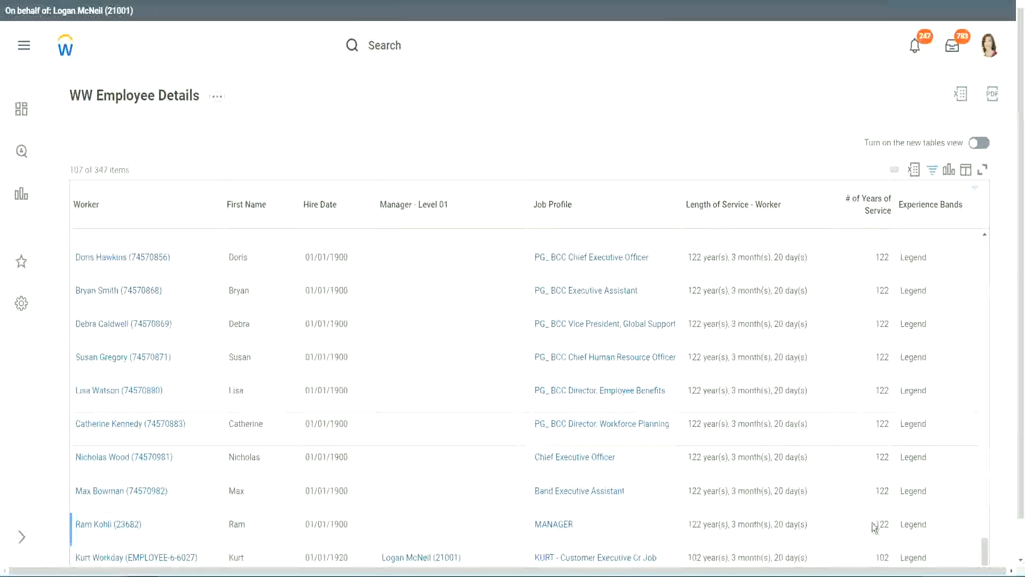
double_click(883, 557)
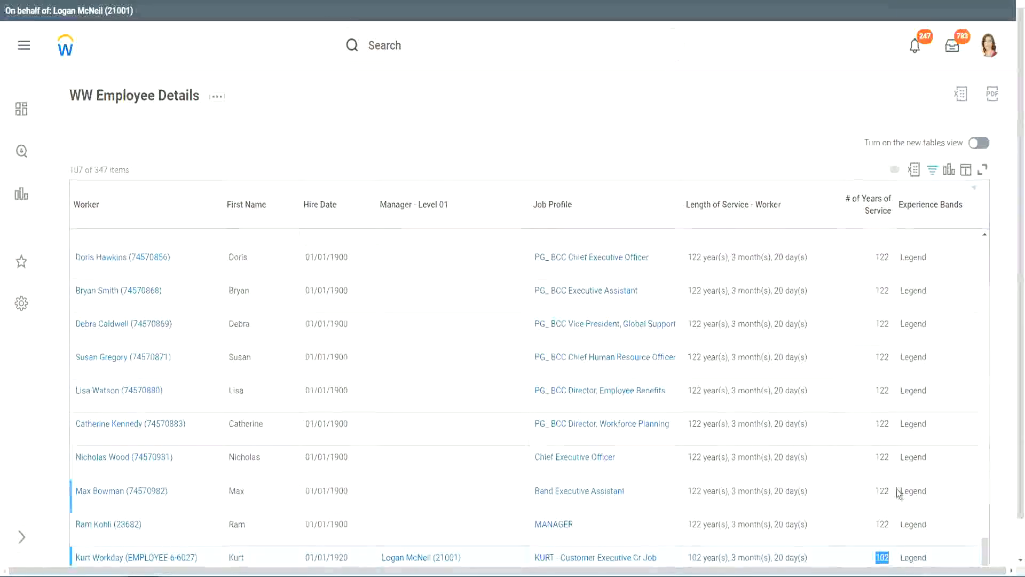
left_click_drag(882, 456, 890, 458)
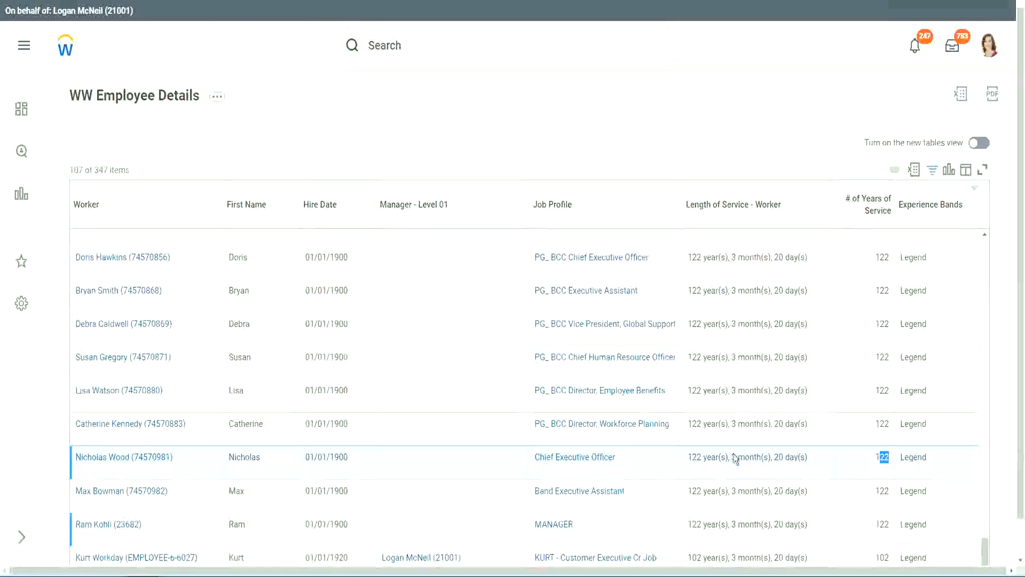
left_click(861, 425)
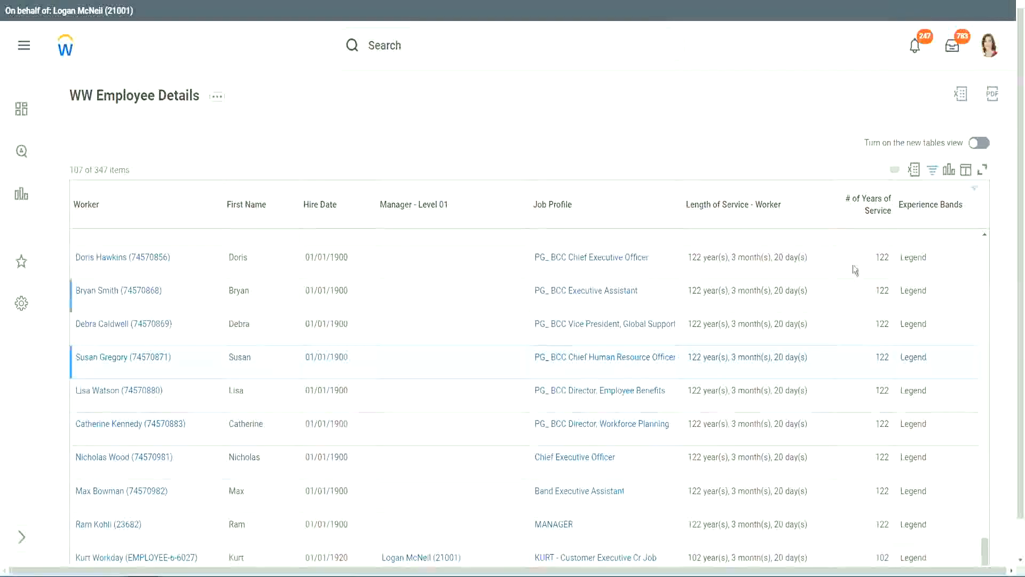
- Replace the Experience Bands filter value with Experienced, keeping the contains condition, and apply the filter
left_click(937, 211)
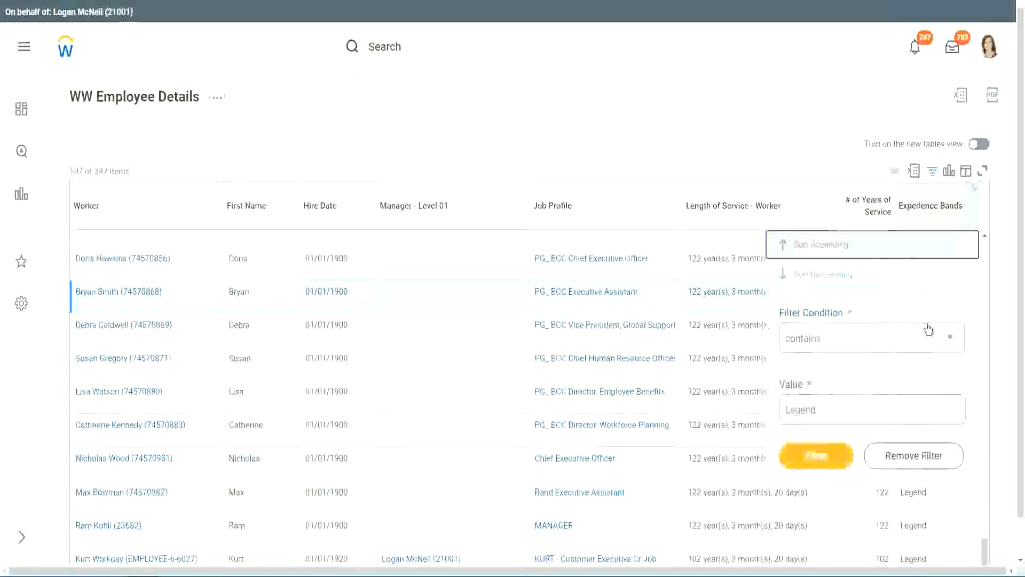
left_click(841, 417)
key("ctrl+a")
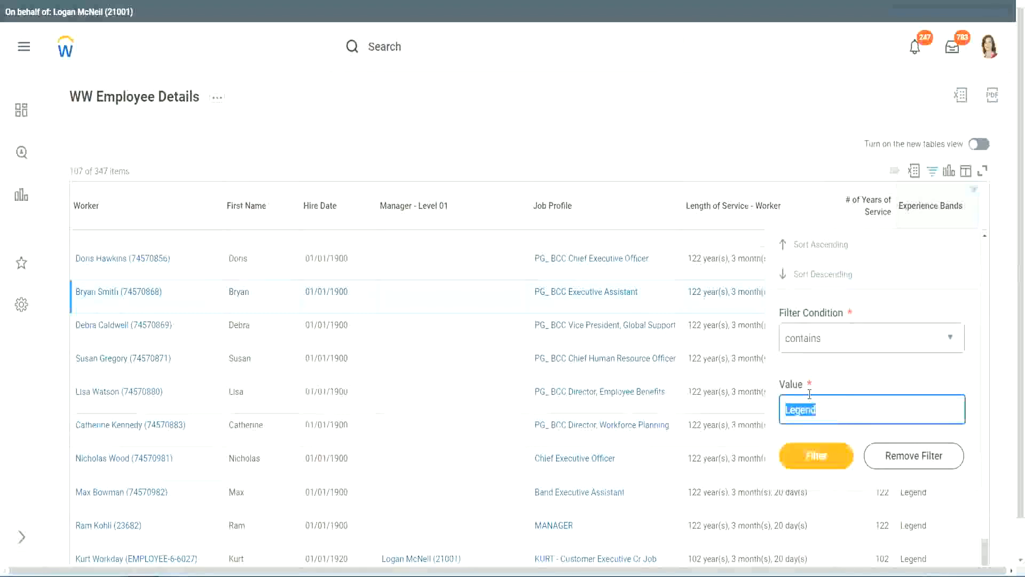
type("Ex")
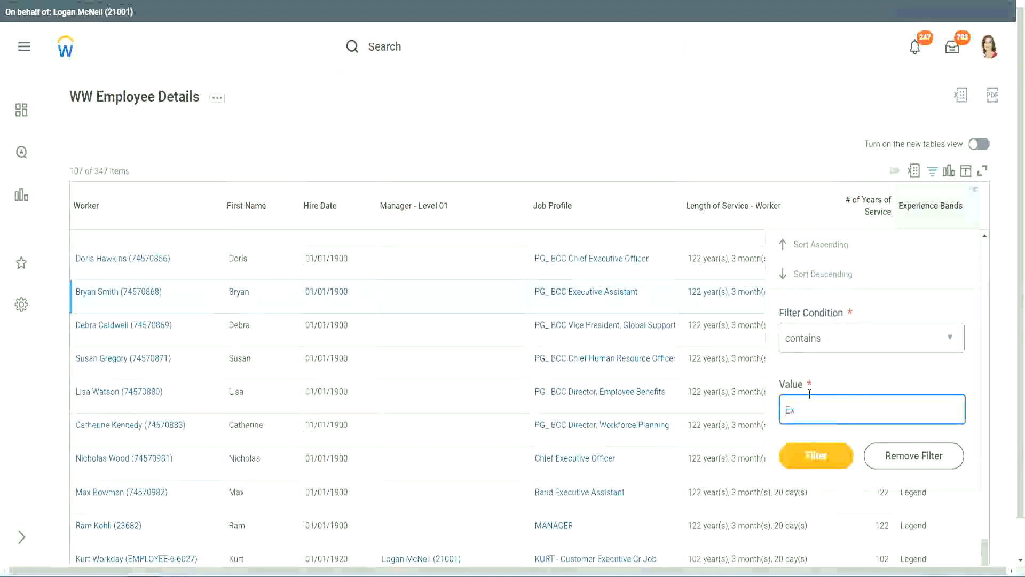
type("per")
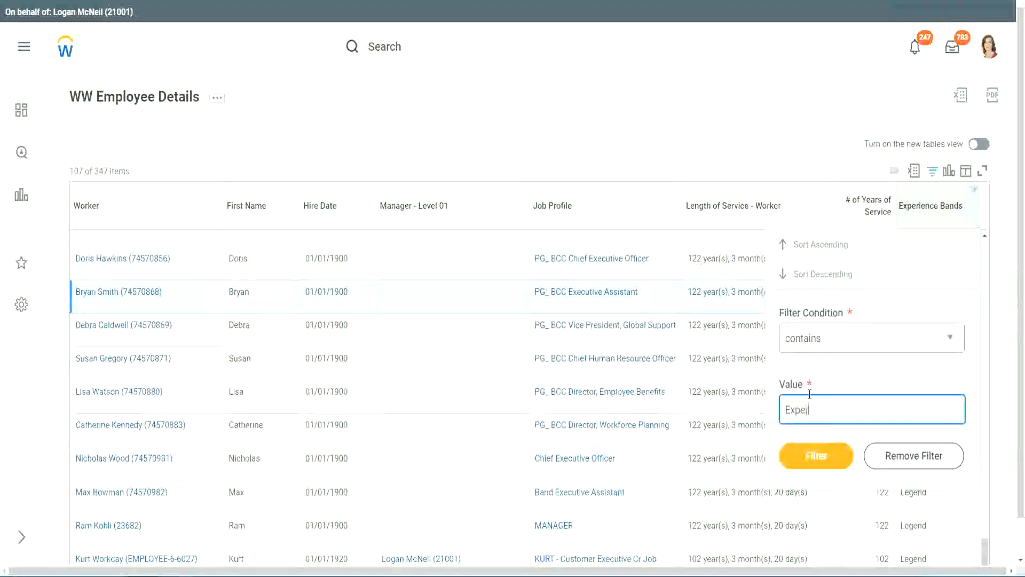
type("ienced")
left_click(823, 455)
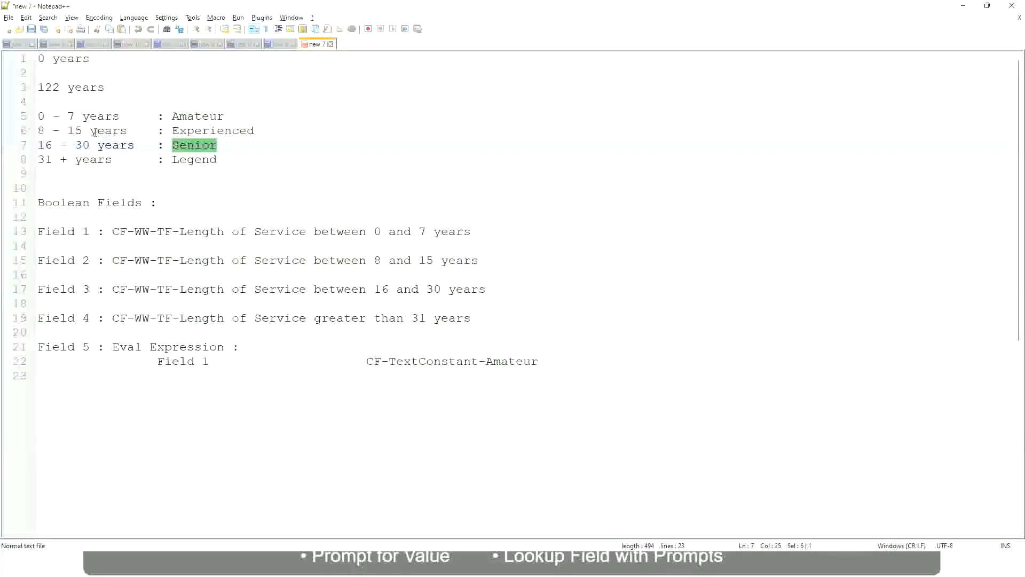
- Look up the years-of-service range defined for the Experienced band in the notes
left_click(95, 132)
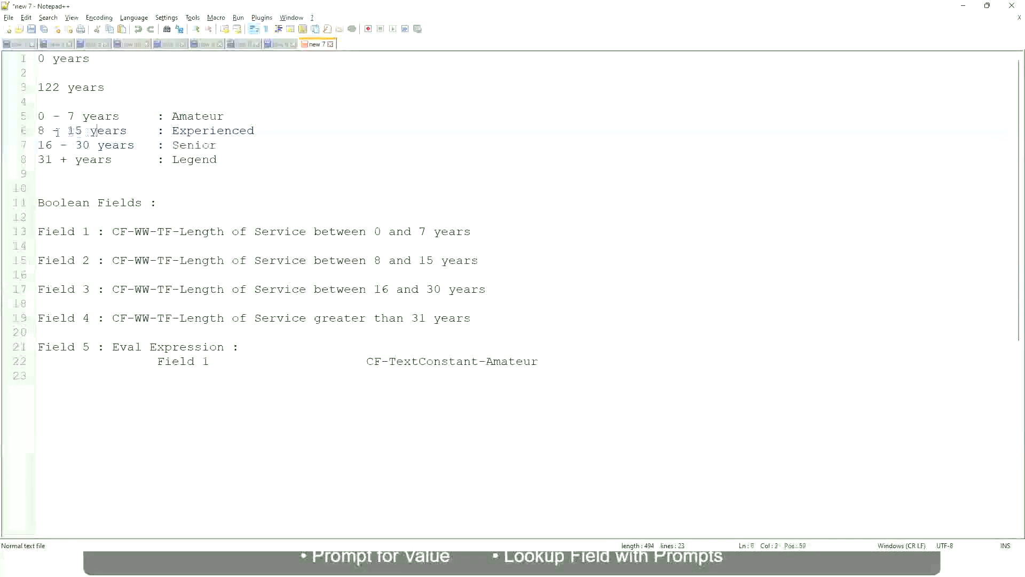
left_click_drag(46, 132, 82, 132)
left_click(85, 132)
left_click(119, 131)
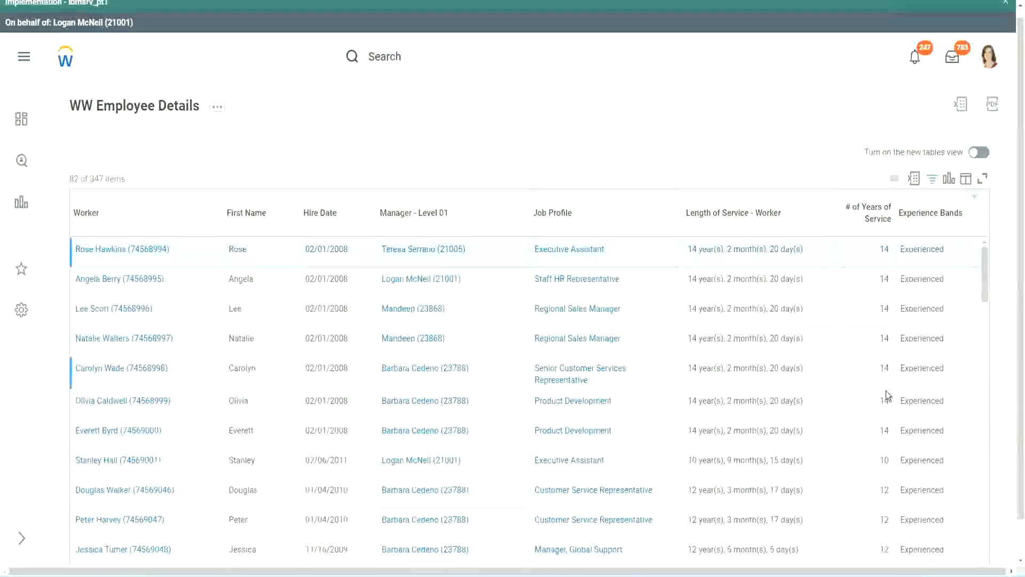
- Return to the WW Employee Details report in Workday and check the filtered rows' years of service against the Experienced band
scroll(886, 390, "down", 3)
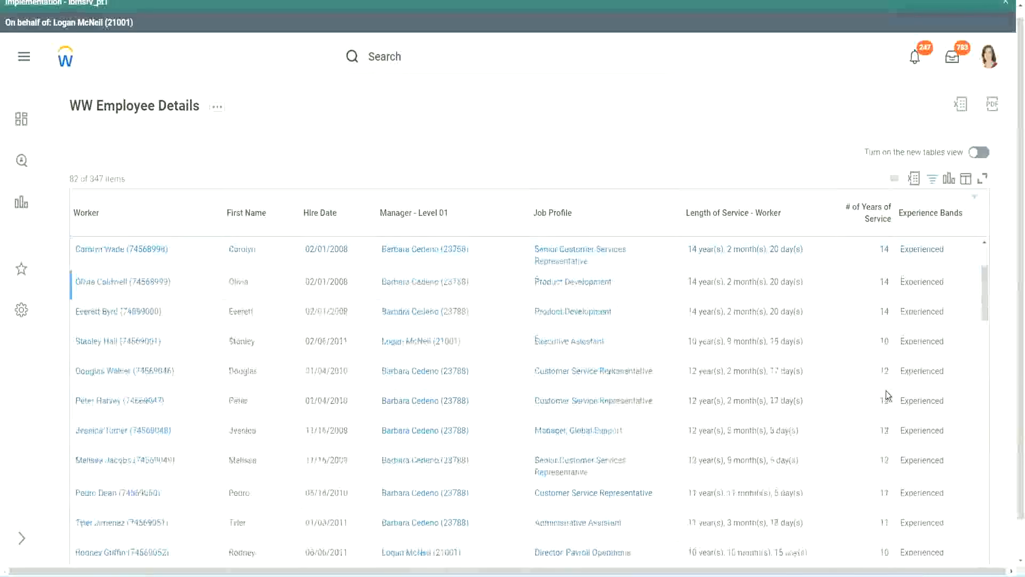
double_click(884, 282)
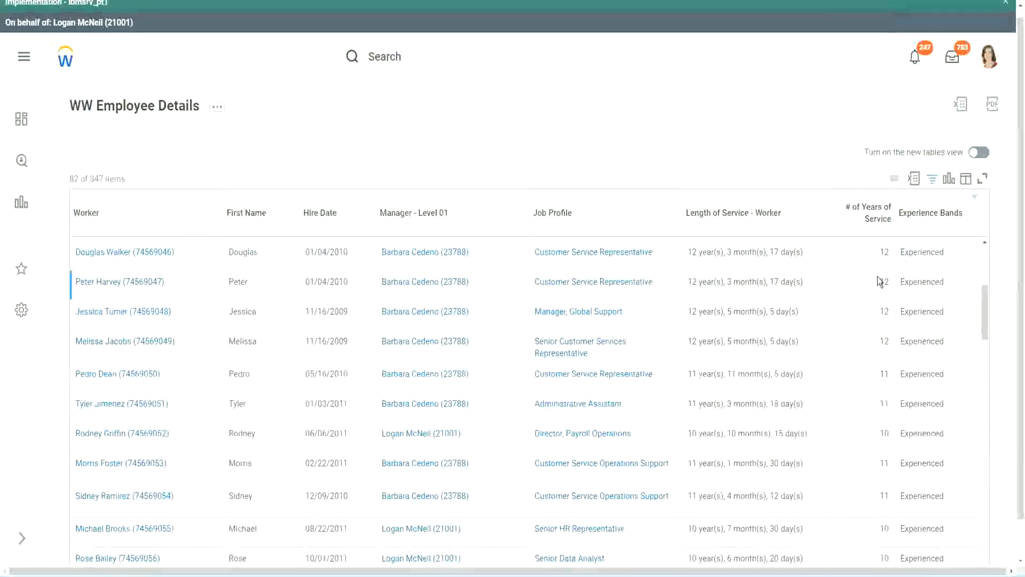
double_click(912, 281)
scroll(883, 366, "down", 3)
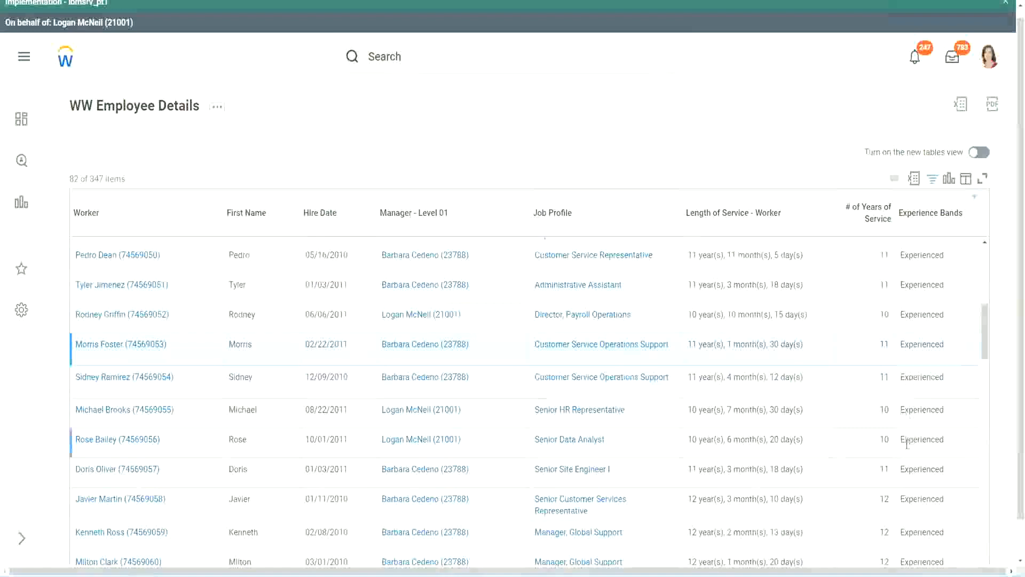
scroll(907, 444, "down", 5)
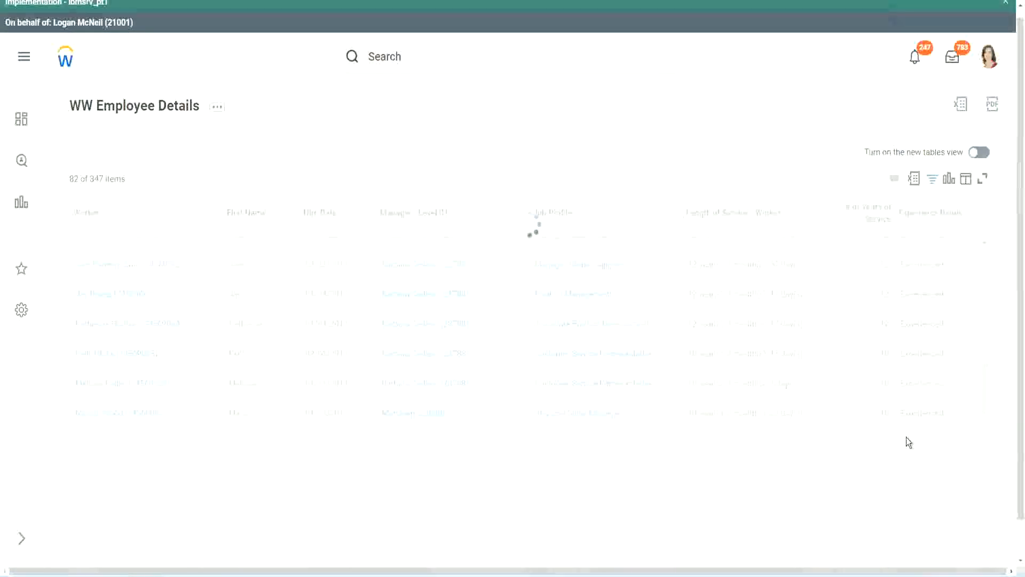